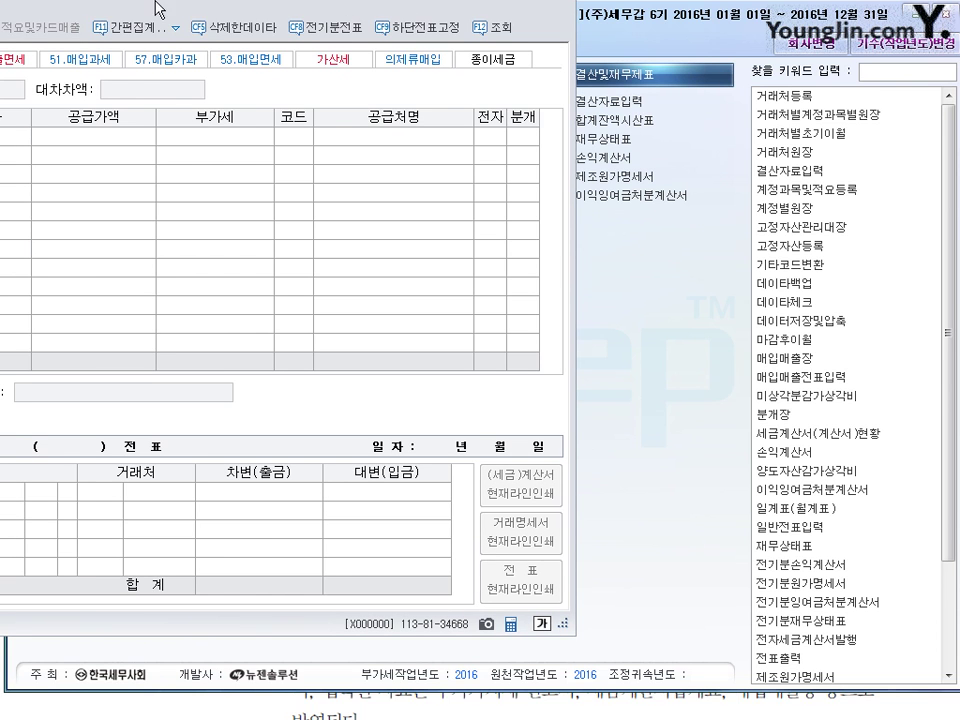
Step: Move the 매입매출전표입력 window so that the whole entry form fits on the screen
{"action": "left_click_drag", "start_coordinate": [156, 6], "coordinate": [550, 43]}
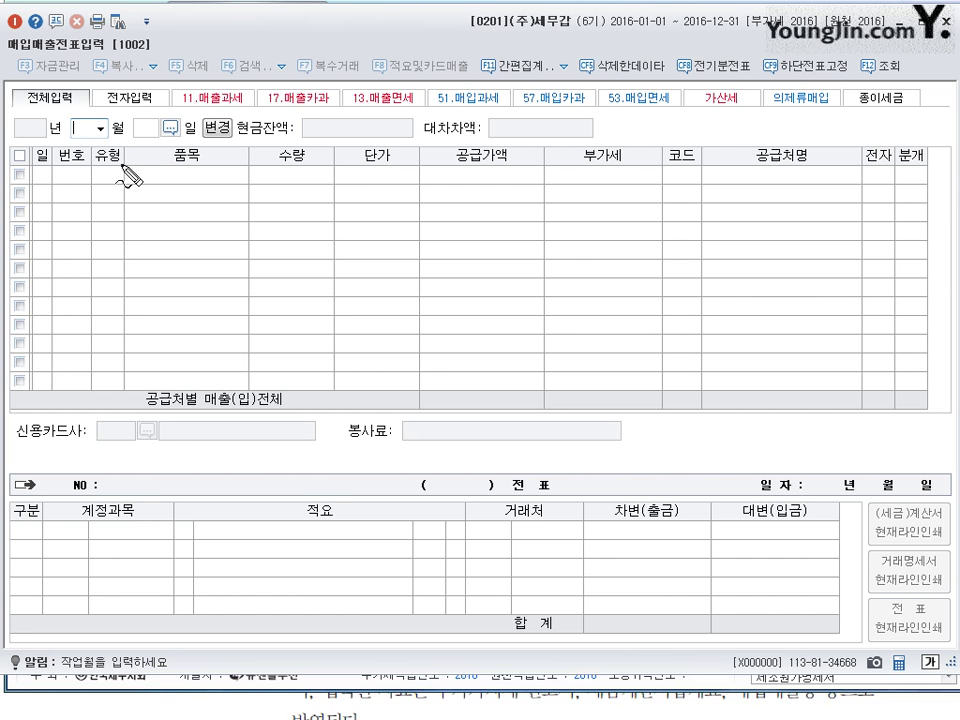
Step: Examine the upper grid's transaction columns from 품목 to 전자 and the lower journal's 구분, 계정과목, 거래처, 차변 and 대변 fields
{"action": "mouse_move", "coordinate": [195, 149]}
{"action": "left_mouse_down"}
{"action": "mouse_move", "coordinate": [206, 163]}
{"action": "mouse_move", "coordinate": [197, 177]}
{"action": "left_mouse_up"}
{"action": "left_click_drag", "start_coordinate": [268, 162], "coordinate": [298, 172]}
{"action": "left_click_drag", "start_coordinate": [365, 163], "coordinate": [393, 168]}
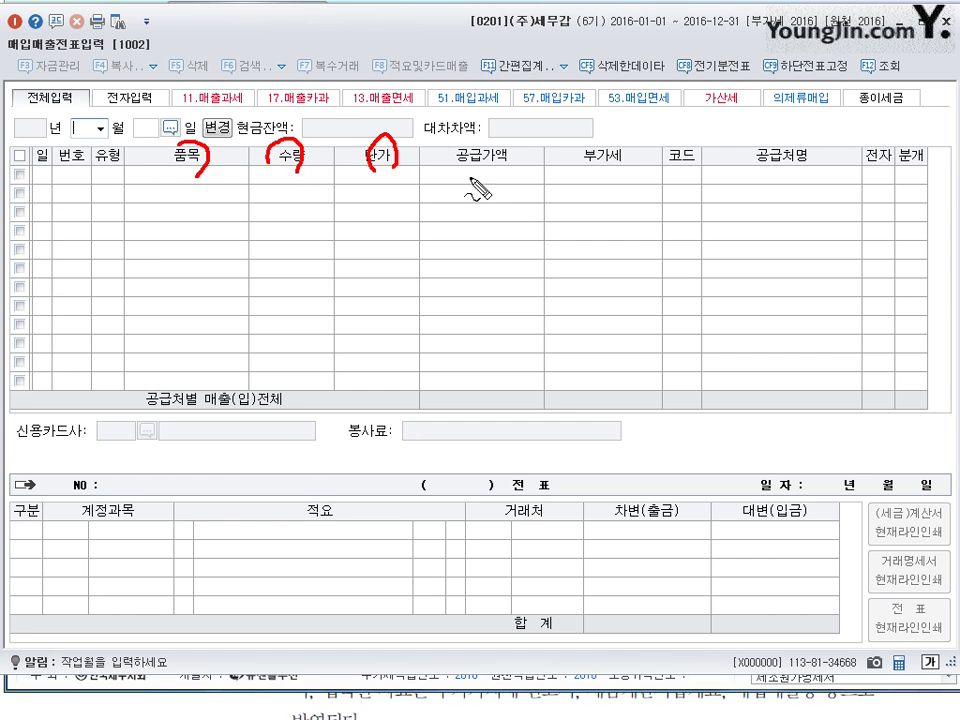
{"action": "left_click_drag", "start_coordinate": [462, 178], "coordinate": [490, 172]}
{"action": "left_click_drag", "start_coordinate": [596, 160], "coordinate": [622, 166]}
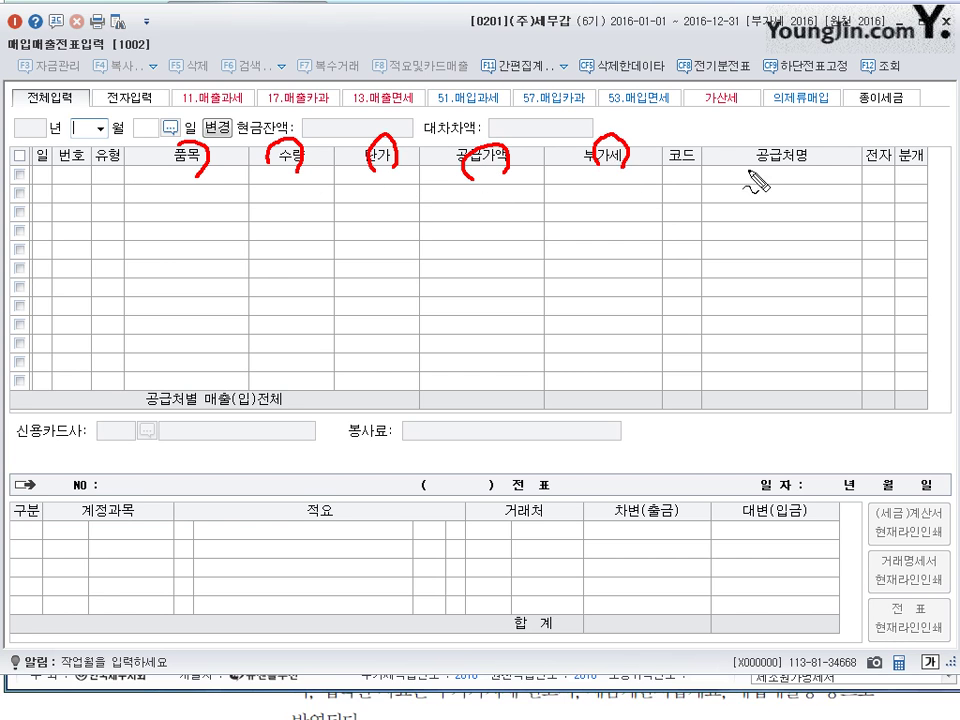
{"action": "left_click_drag", "start_coordinate": [780, 157], "coordinate": [786, 172]}
{"action": "left_click_drag", "start_coordinate": [871, 157], "coordinate": [879, 172]}
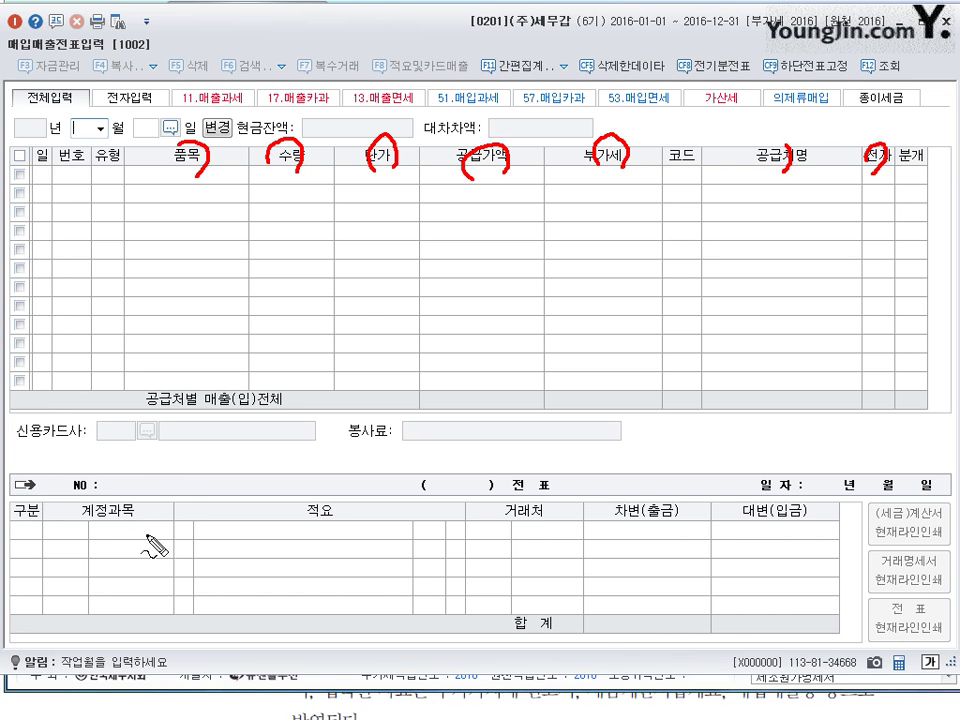
{"action": "mouse_move", "coordinate": [130, 492]}
{"action": "left_mouse_down"}
{"action": "mouse_move", "coordinate": [104, 496]}
{"action": "mouse_move", "coordinate": [126, 514]}
{"action": "left_mouse_up"}
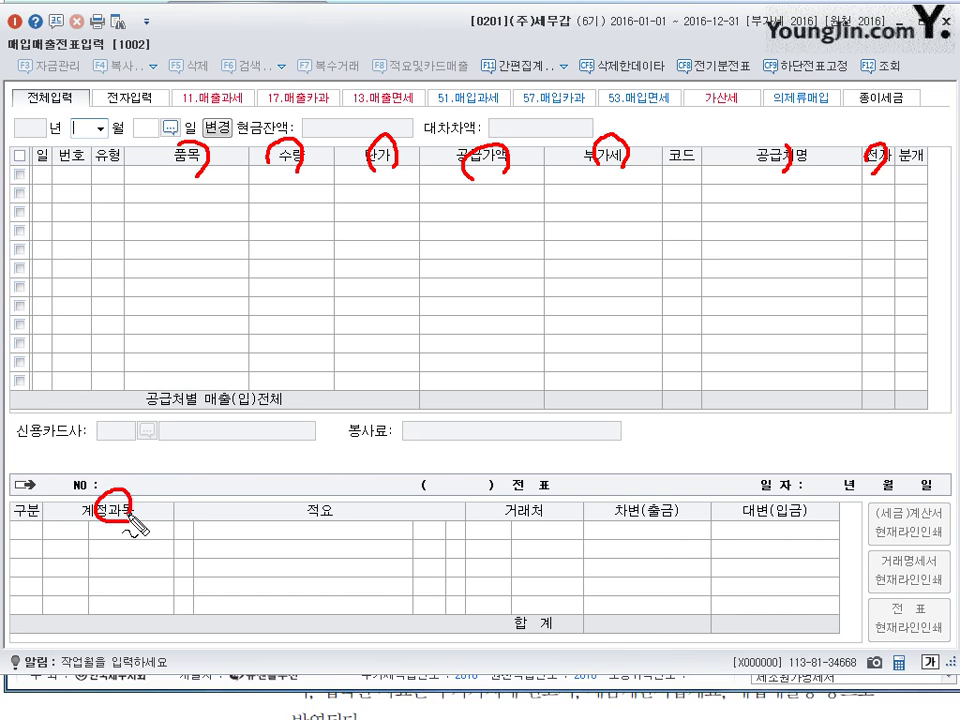
{"action": "left_click_drag", "start_coordinate": [22, 521], "coordinate": [18, 572]}
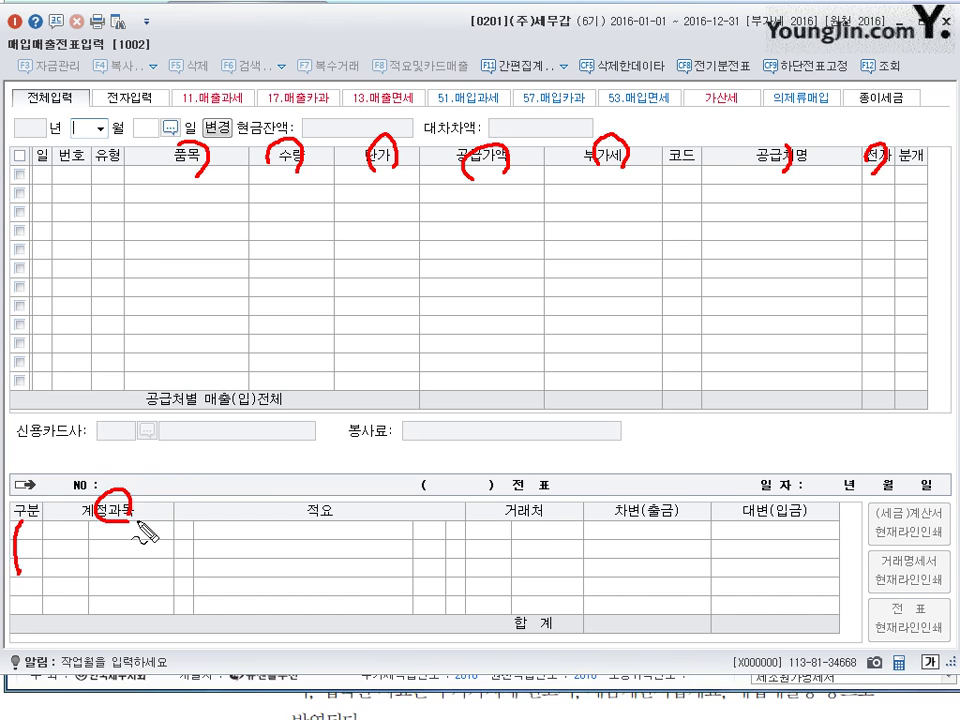
{"action": "left_click_drag", "start_coordinate": [513, 500], "coordinate": [533, 527]}
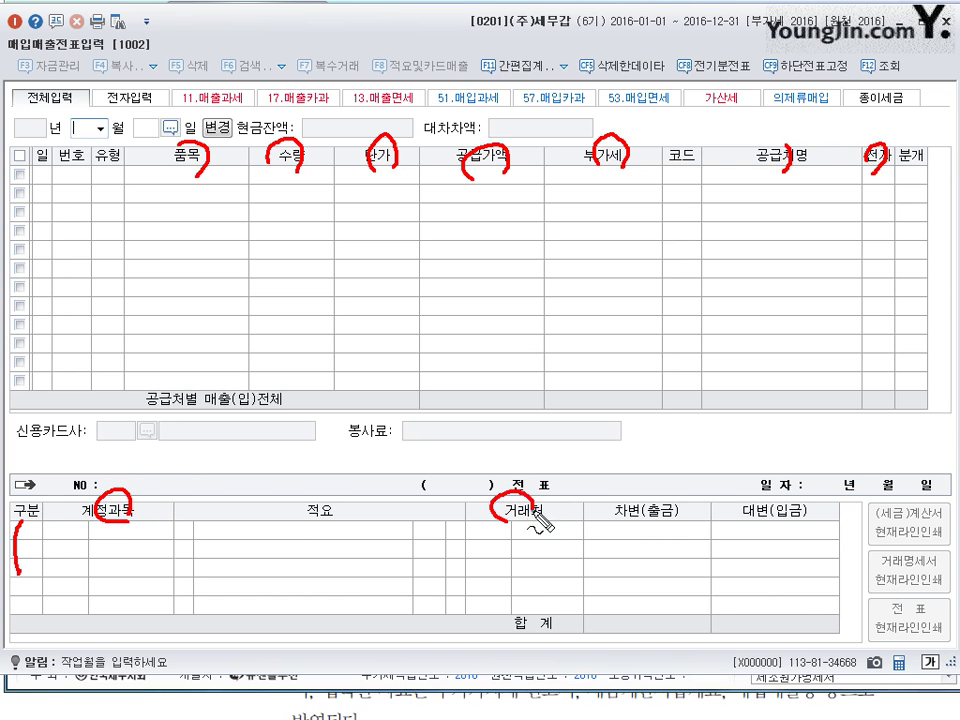
{"action": "left_click_drag", "start_coordinate": [640, 490], "coordinate": [627, 510]}
{"action": "left_click_drag", "start_coordinate": [780, 494], "coordinate": [762, 534]}
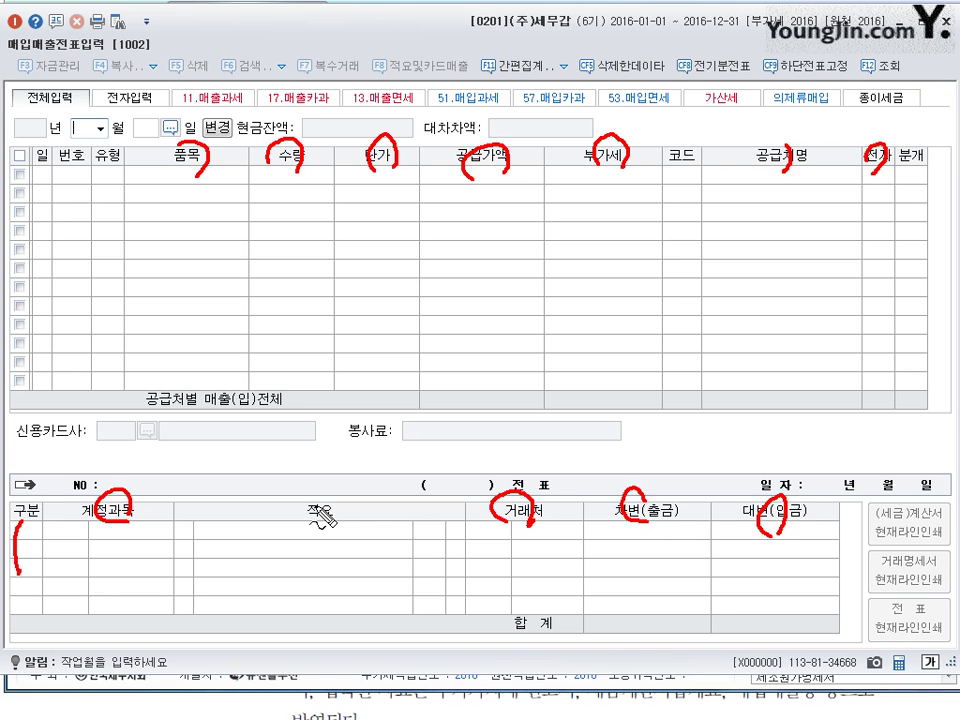
{"action": "key", "text": "Escape"}
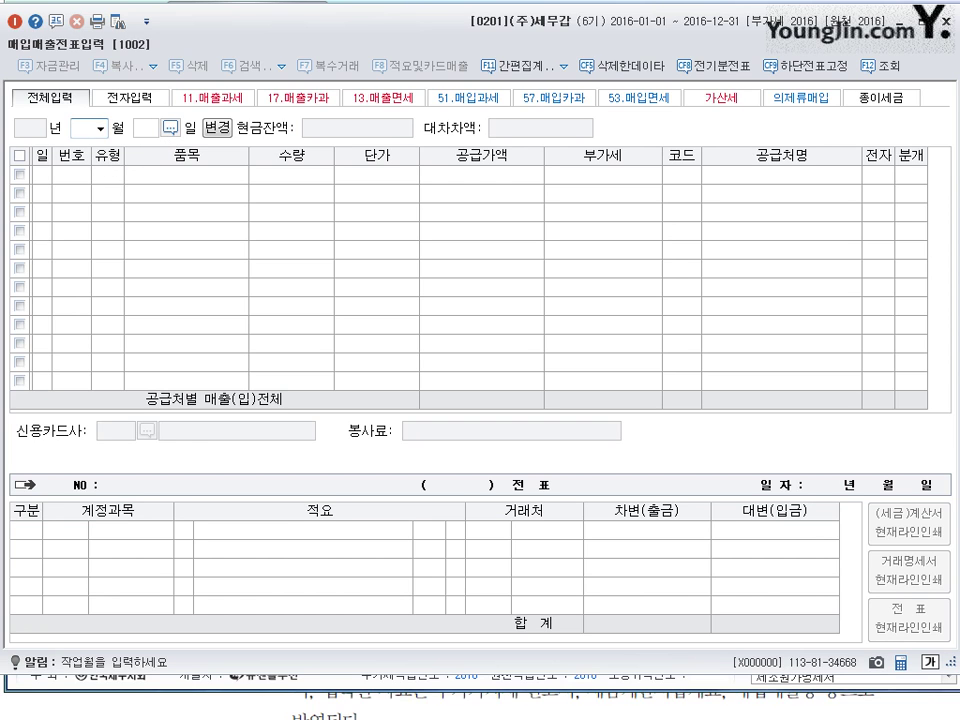
Step: Set the voucher date to month 01, day 1, and go to the VAT type of the first row
{"action": "type", "text": "1"}
{"action": "key", "text": "Return"}
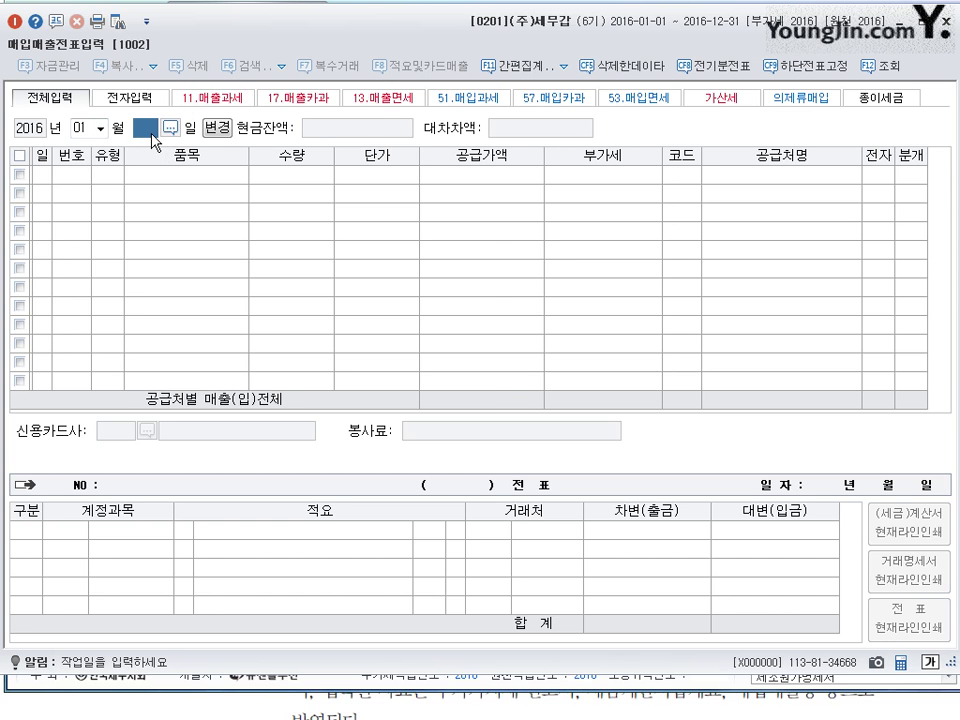
{"action": "type", "text": "1"}
{"action": "key", "text": "Return"}
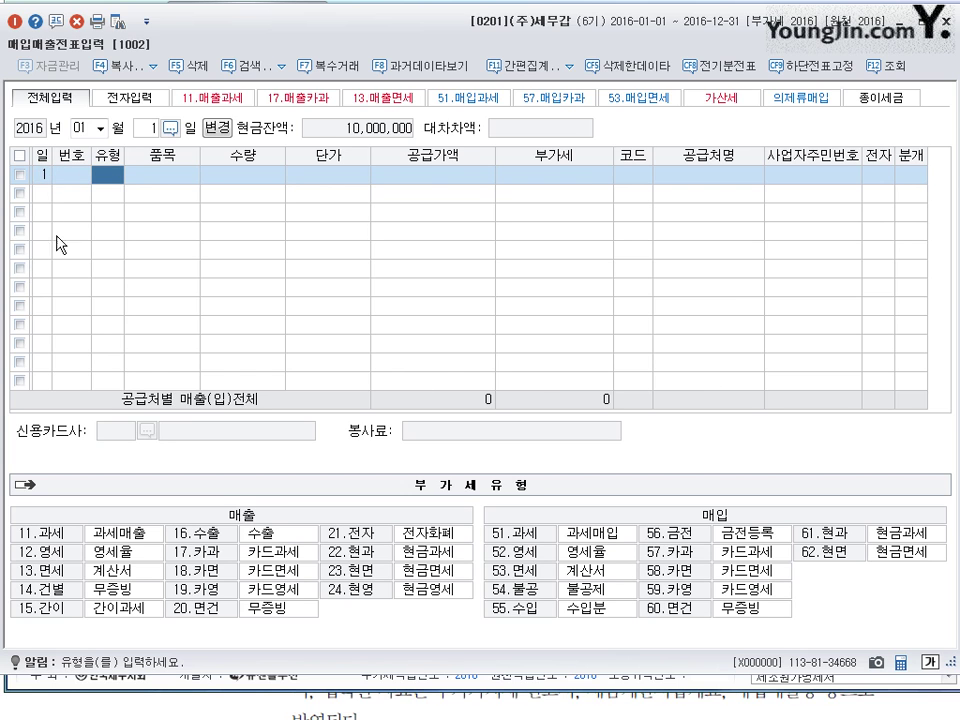
{"action": "left_click", "coordinate": [41, 180]}
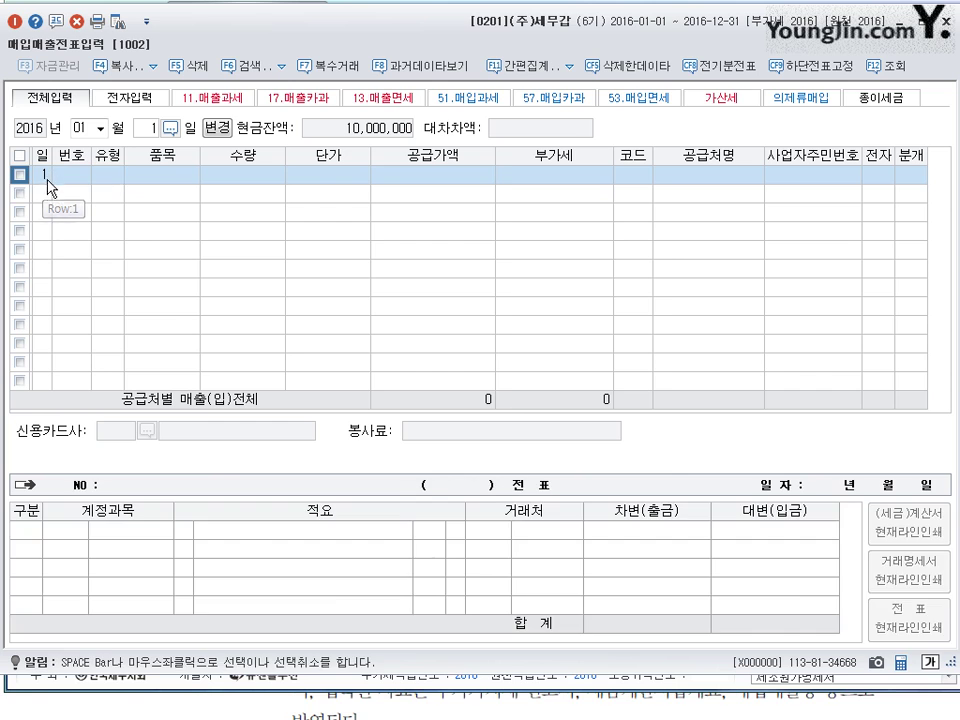
{"action": "key", "text": "Return"}
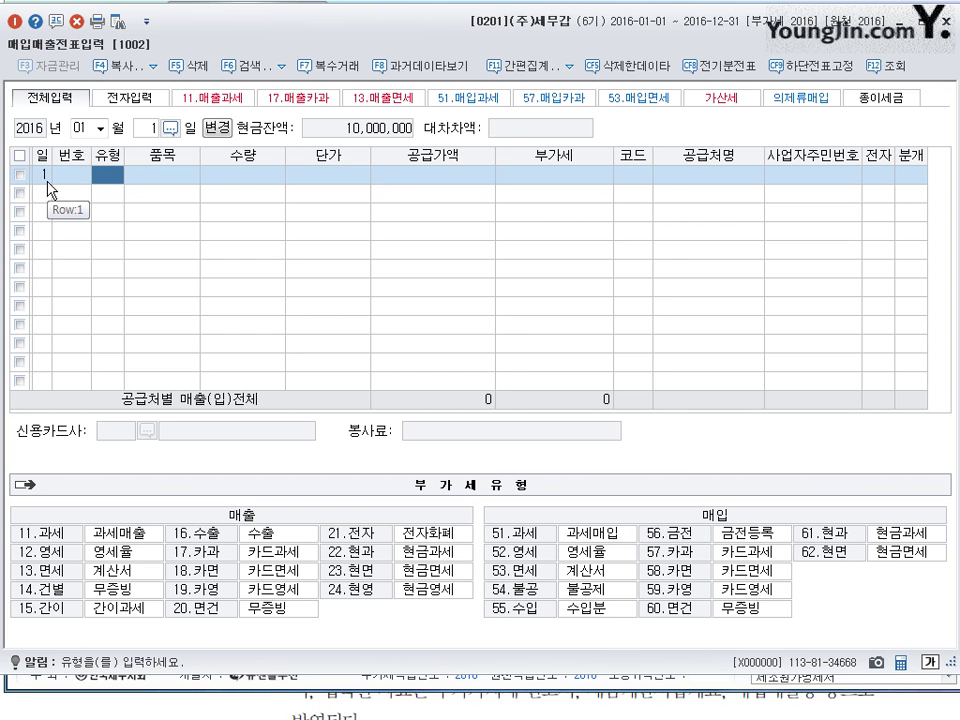
Step: Clear the day from the voucher date, keeping month 01, and enter day 1 in the first grid row instead
{"action": "left_click", "coordinate": [148, 130]}
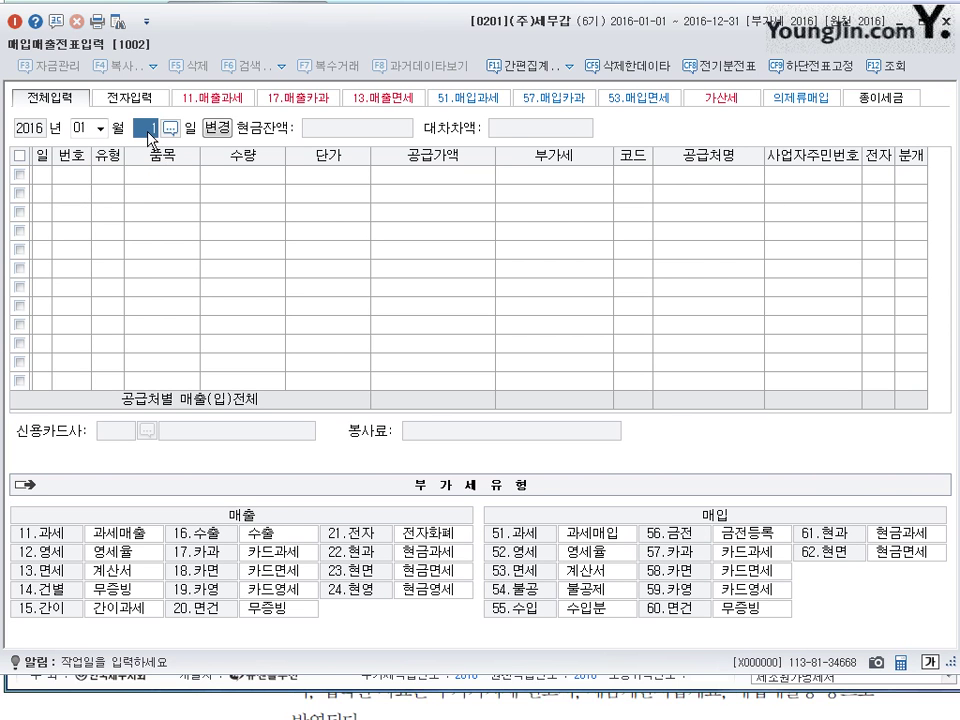
{"action": "key", "text": "BackSpace"}
{"action": "key", "text": "Return"}
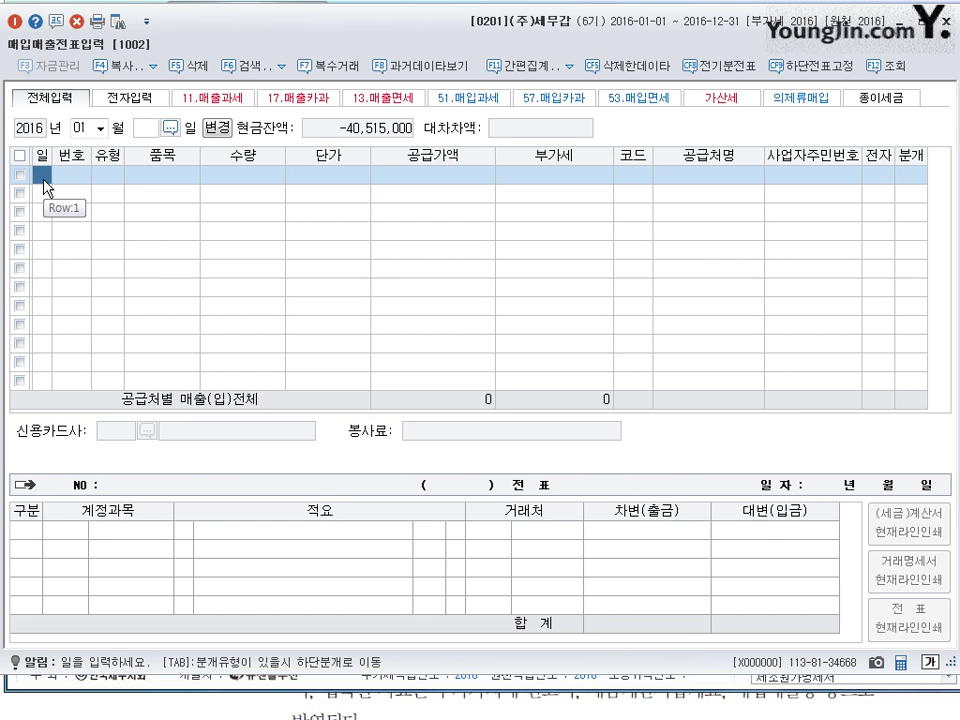
{"action": "key", "text": "Return"}
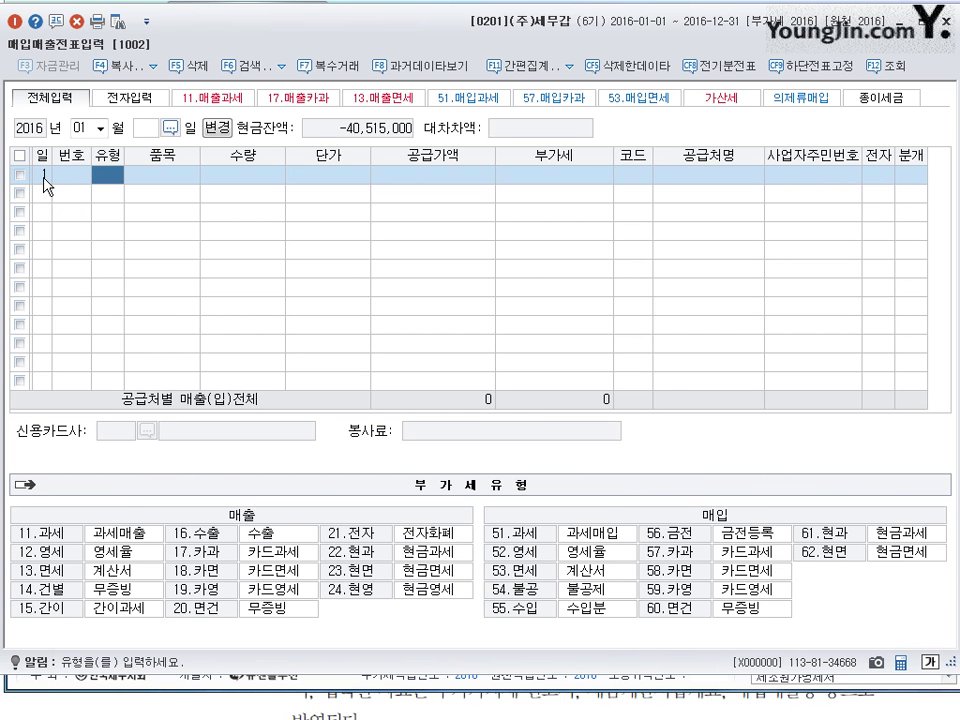
{"action": "left_click", "coordinate": [43, 176]}
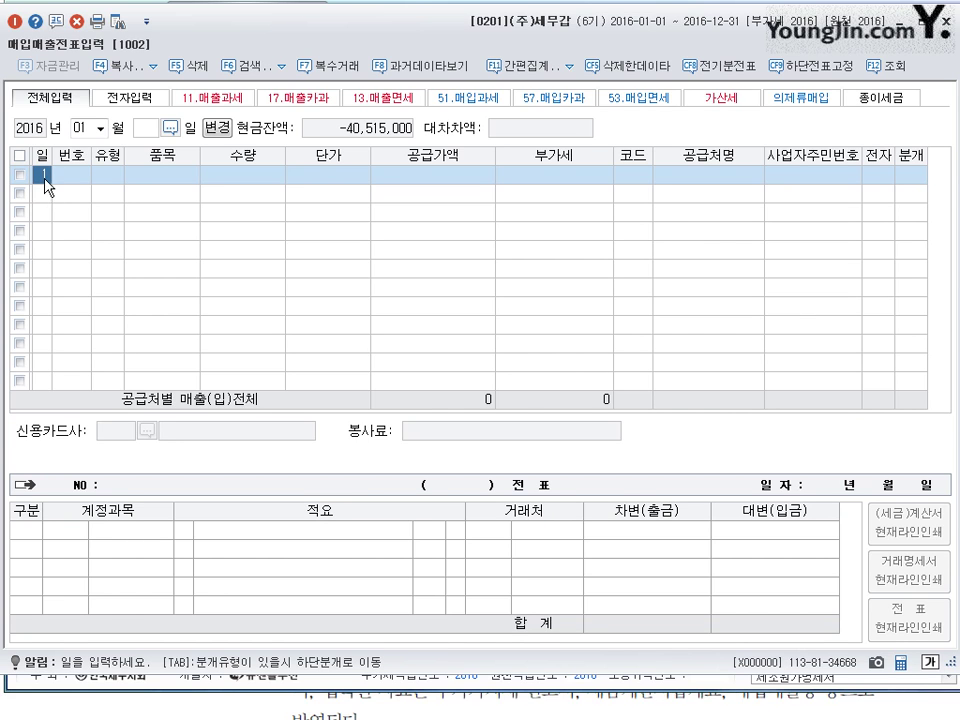
{"action": "type", "text": "1"}
{"action": "key", "text": "Return"}
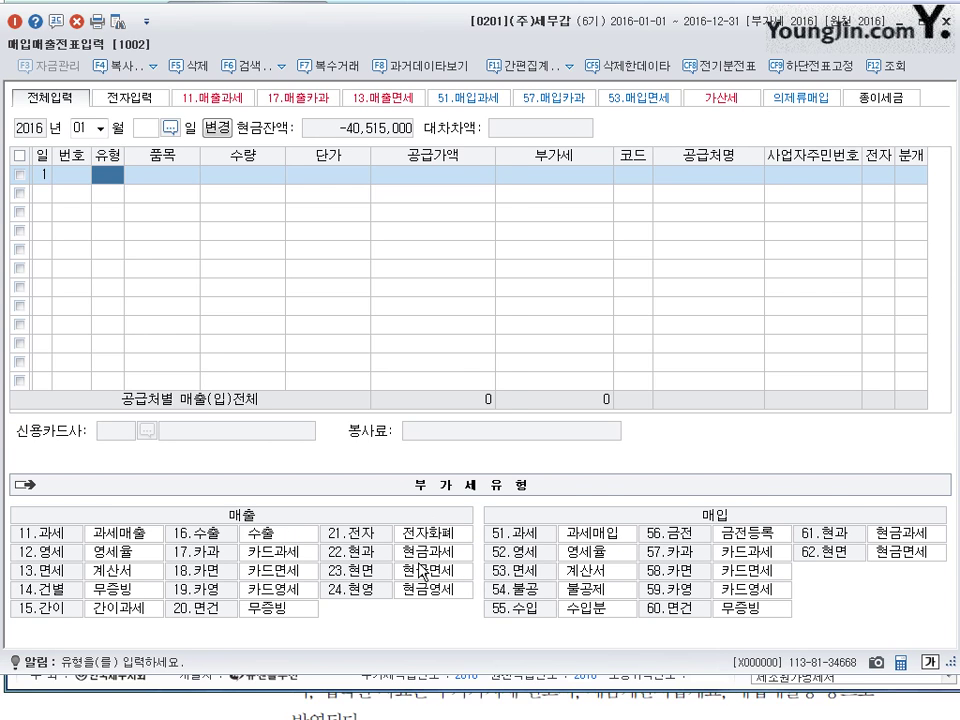
Step: Set the first row's VAT type to 11.과세 and enter 제품 as the item, leaving quantity and unit price empty
{"action": "type", "text": "11"}
{"action": "key", "text": "Return"}
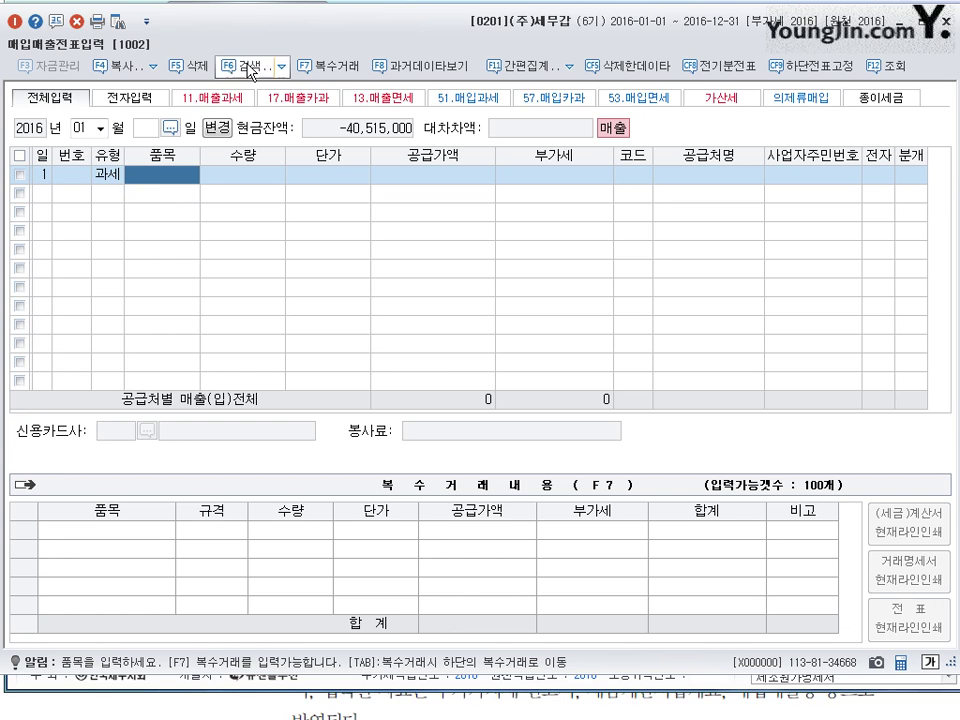
{"action": "left_click", "coordinate": [345, 66]}
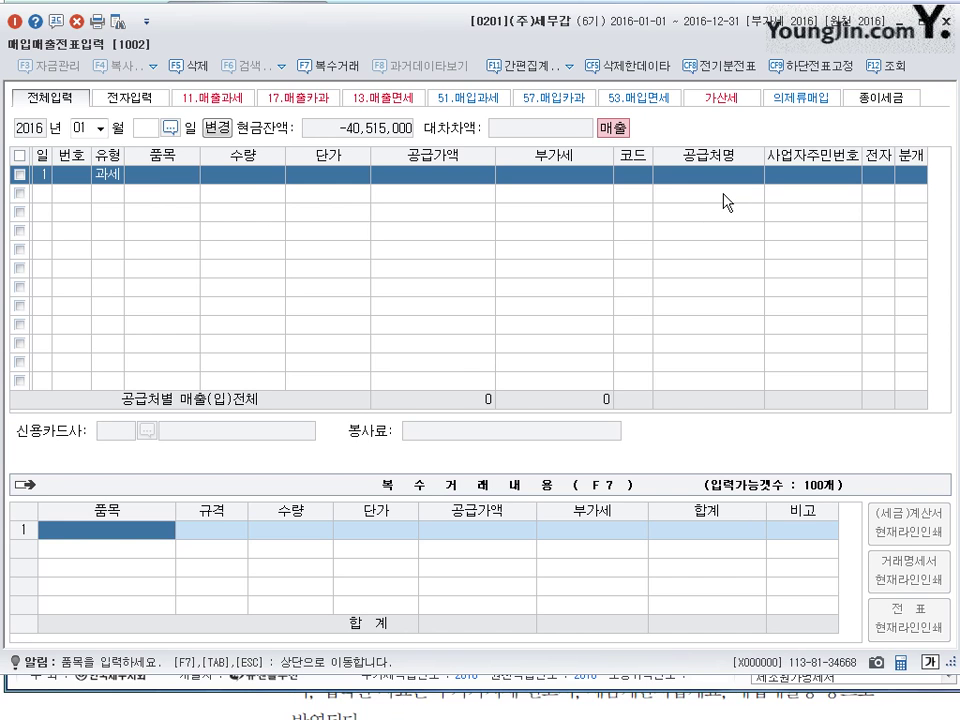
{"action": "left_click", "coordinate": [170, 177]}
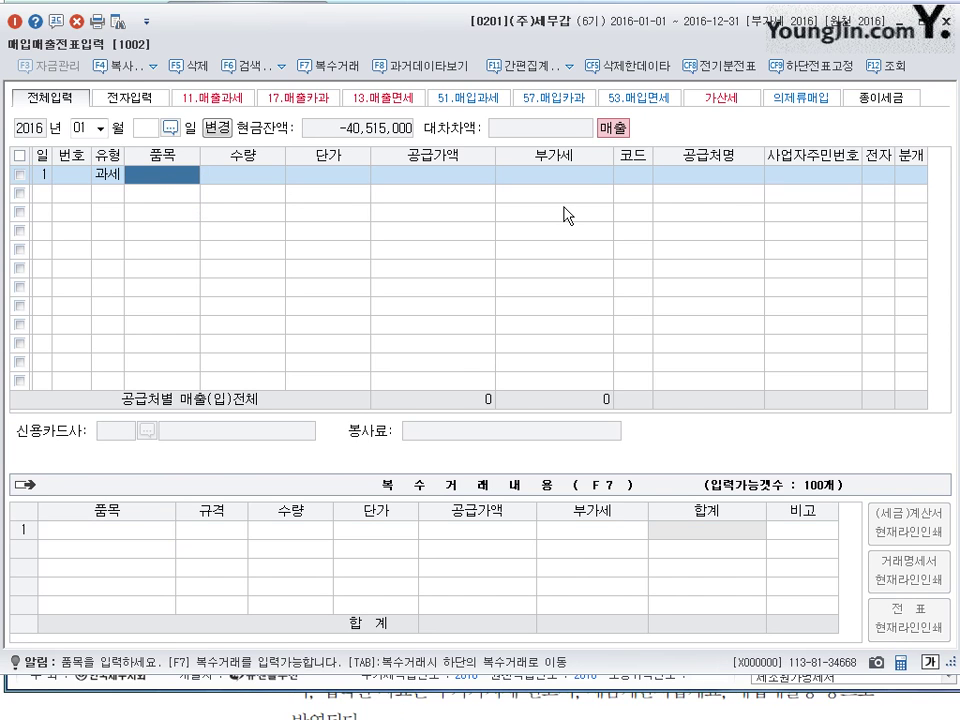
{"action": "type", "text": "제품"}
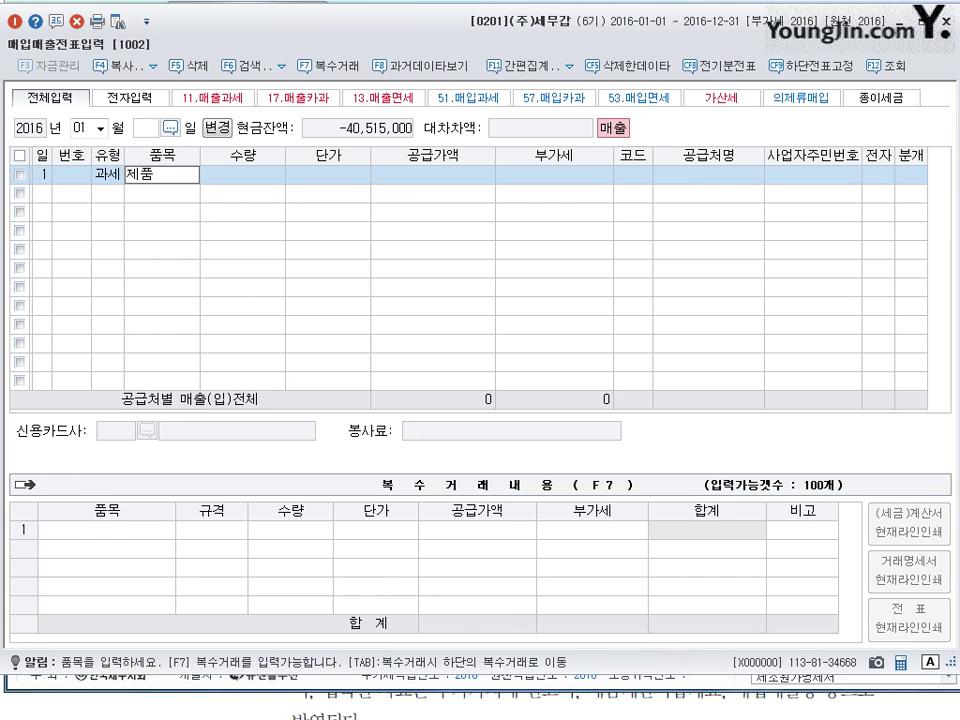
{"action": "key", "text": "Return"}
{"action": "key", "text": "Return"}
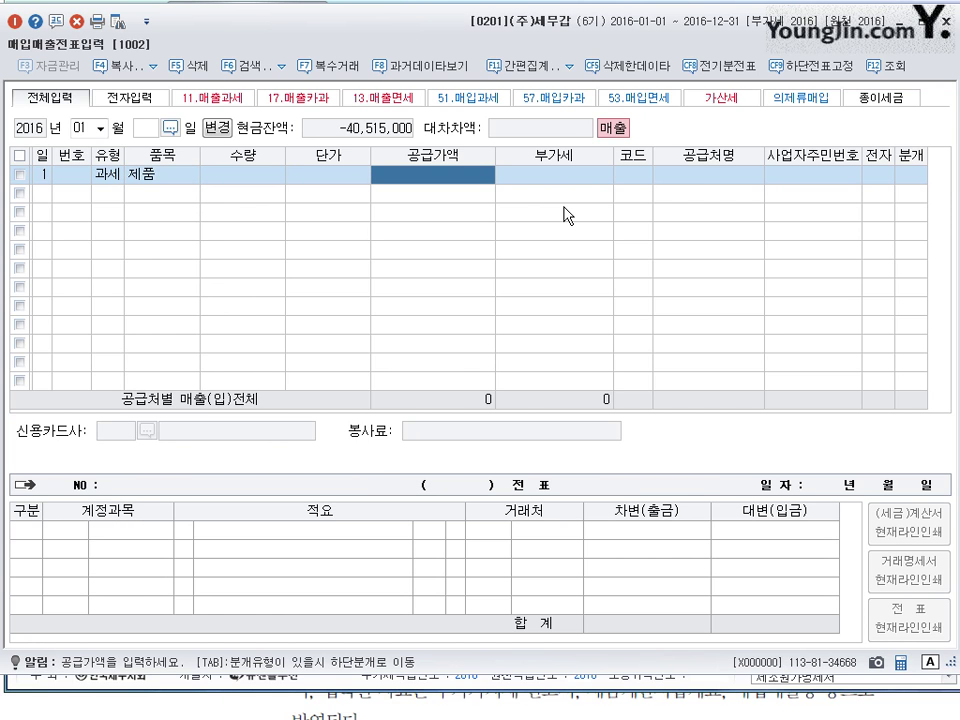
Step: Enter 1,000,000 as the first row's supply amount and accept the automatically calculated VAT
{"action": "type", "text": "1000000"}
{"action": "key", "text": "Return"}
{"action": "key", "text": "Return"}
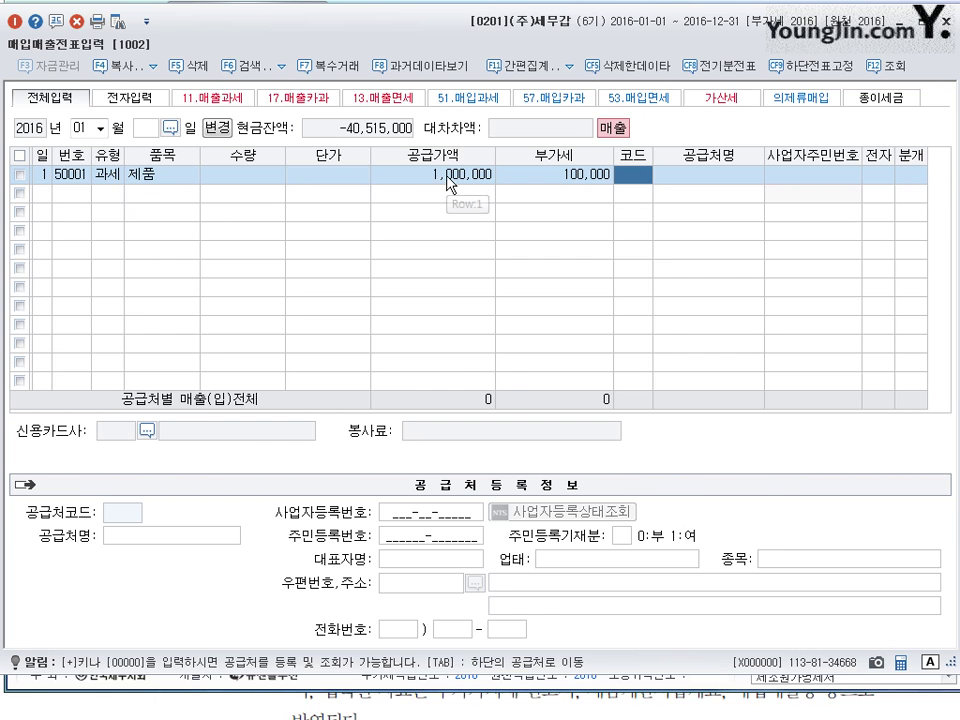
{"action": "left_click", "coordinate": [400, 183]}
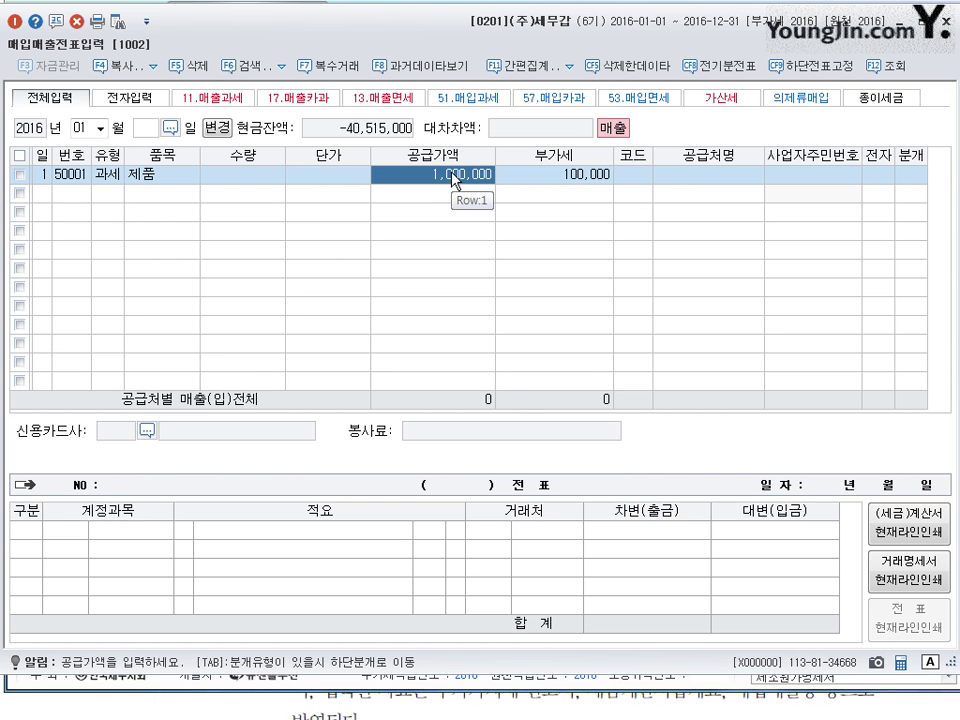
{"action": "left_click", "coordinate": [585, 178]}
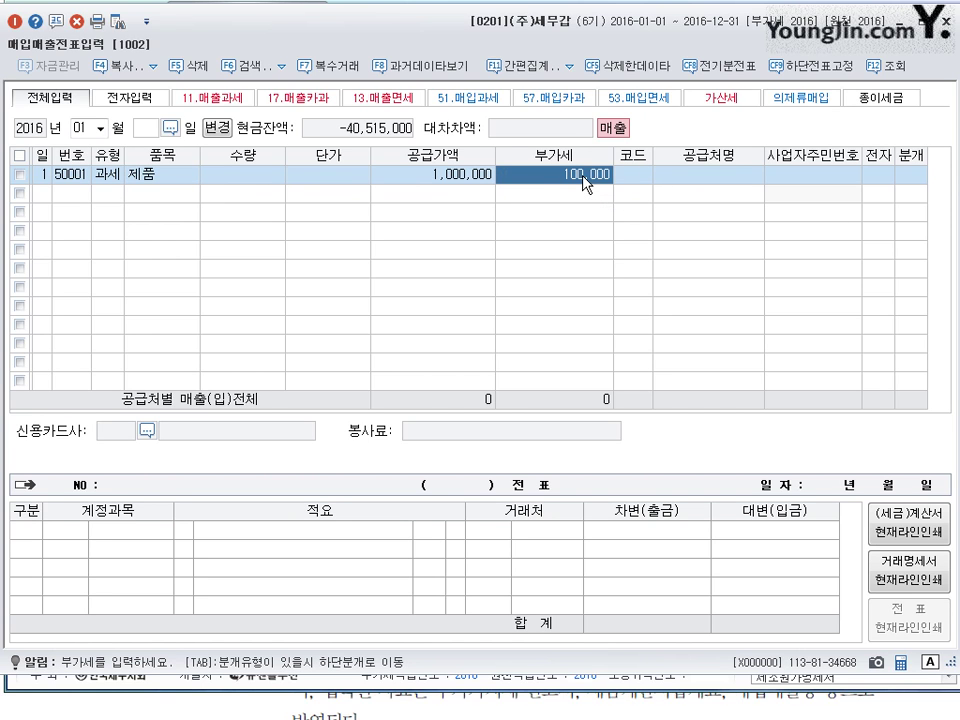
Step: Change the first row's VAT type to the card sales type 17.카과
{"action": "left_click", "coordinate": [102, 177]}
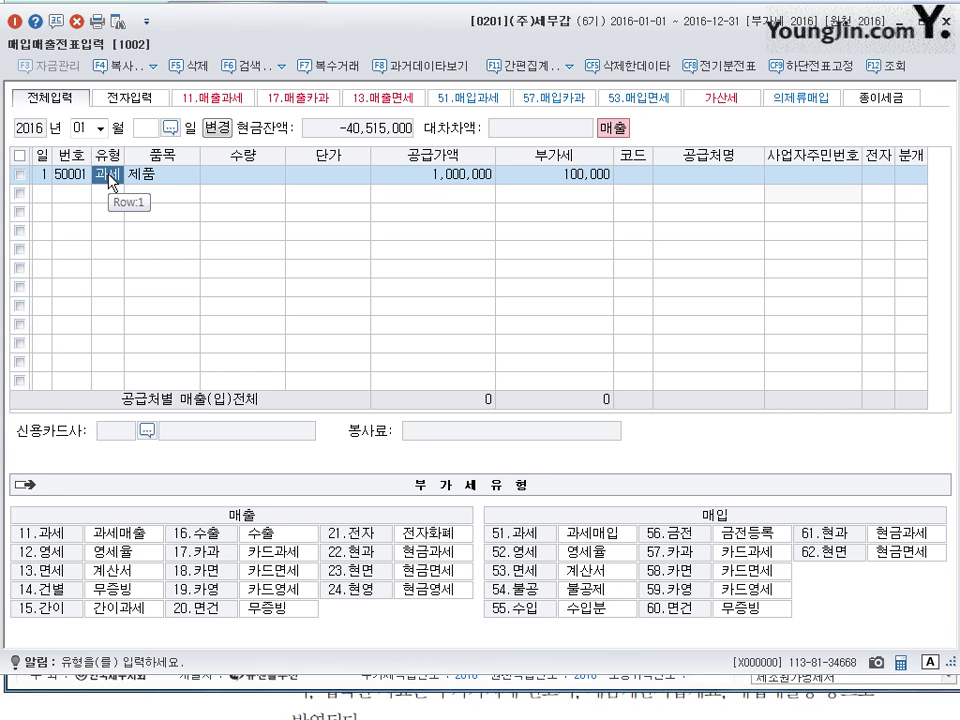
{"action": "type", "text": "57"}
{"action": "key", "text": "Return"}
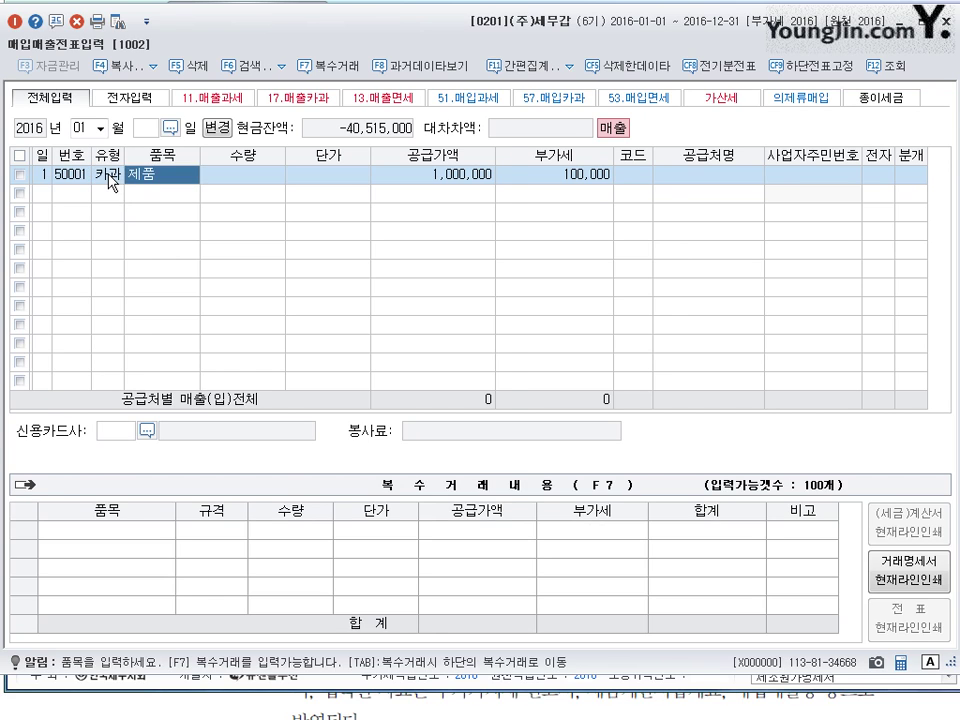
Step: Enter the VAT-inclusive total 1,100,000 as the 제품 row's supply amount and accept the split-off VAT
{"action": "key", "text": "Return"}
{"action": "key", "text": "Return"}
{"action": "key", "text": "Return"}
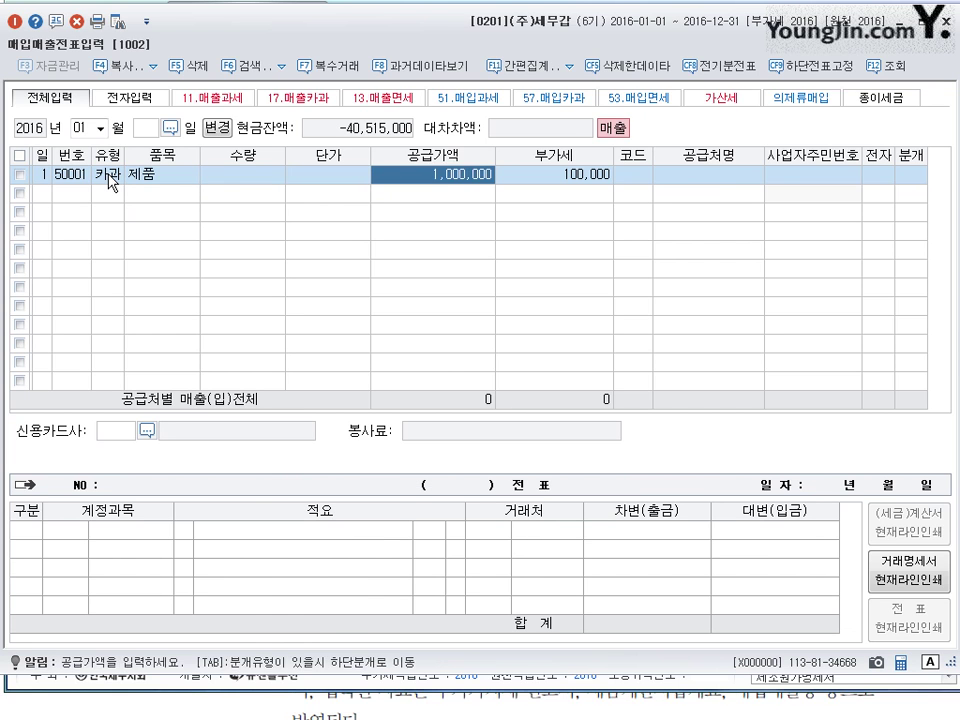
{"action": "key", "text": "BackSpace"}
{"action": "key", "text": "Left"}
{"action": "key", "text": "Left"}
{"action": "type", "text": "1100000"}
{"action": "key", "text": "Return"}
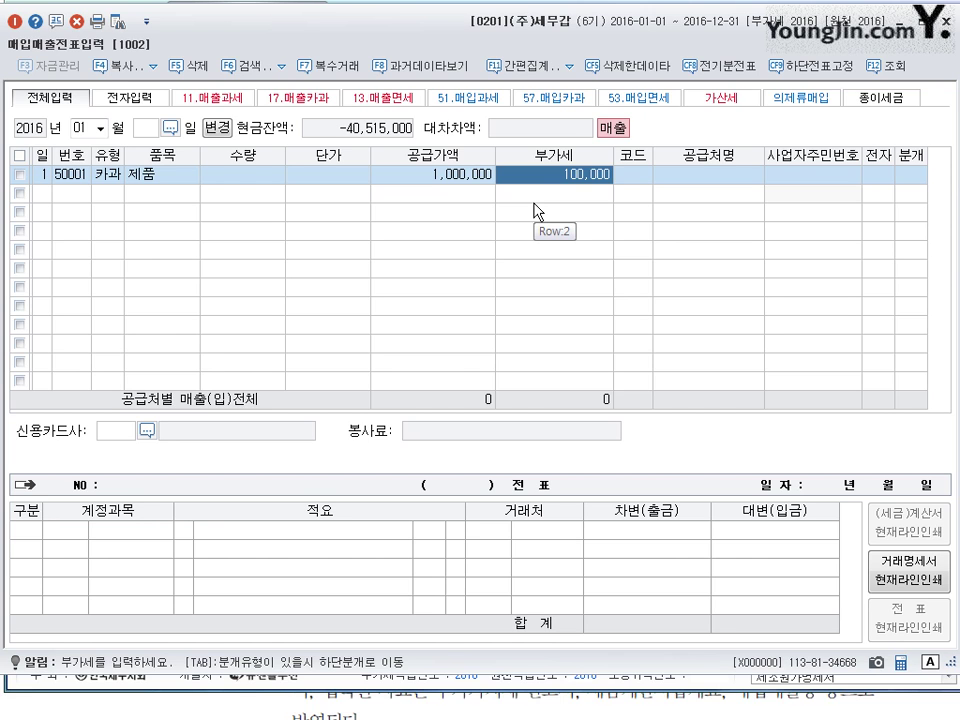
{"action": "key", "text": "Return"}
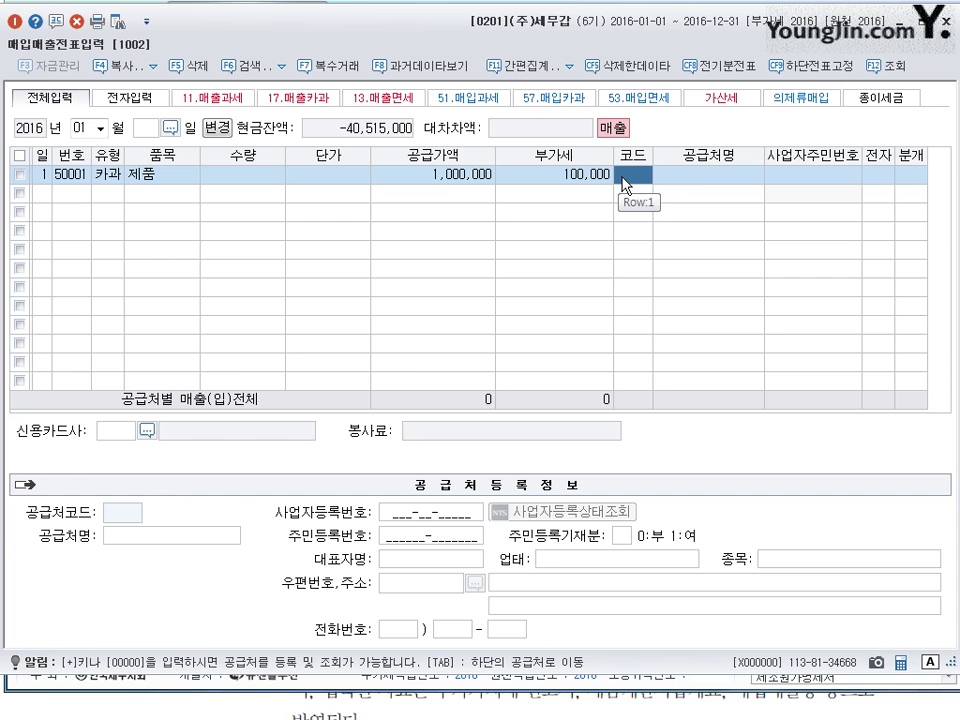
Step: Register 한국상사 as a new client for the 제품 row with code 00000, opening its registration details and leaving them blank
{"action": "key", "text": "F2"}
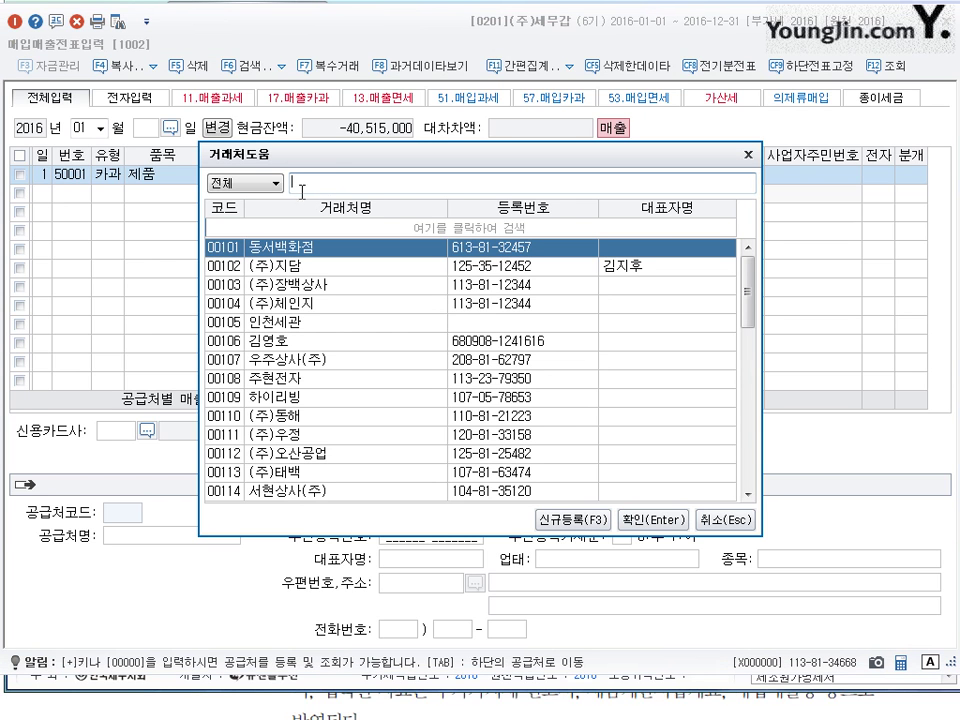
{"action": "left_click", "coordinate": [730, 519]}
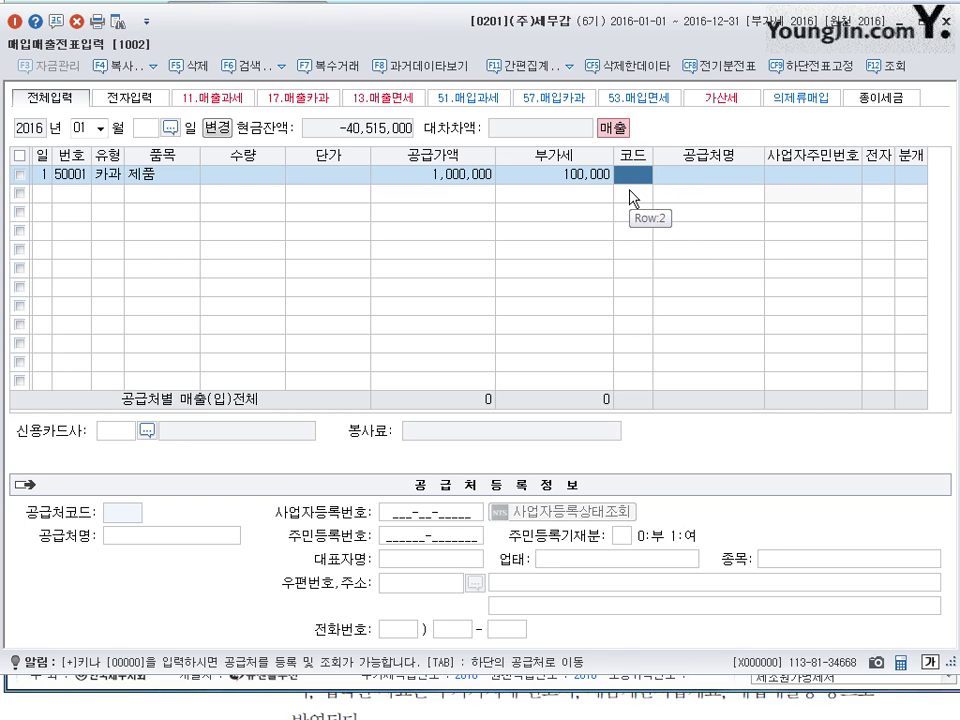
{"action": "type", "text": "00000"}
{"action": "key", "text": "Return"}
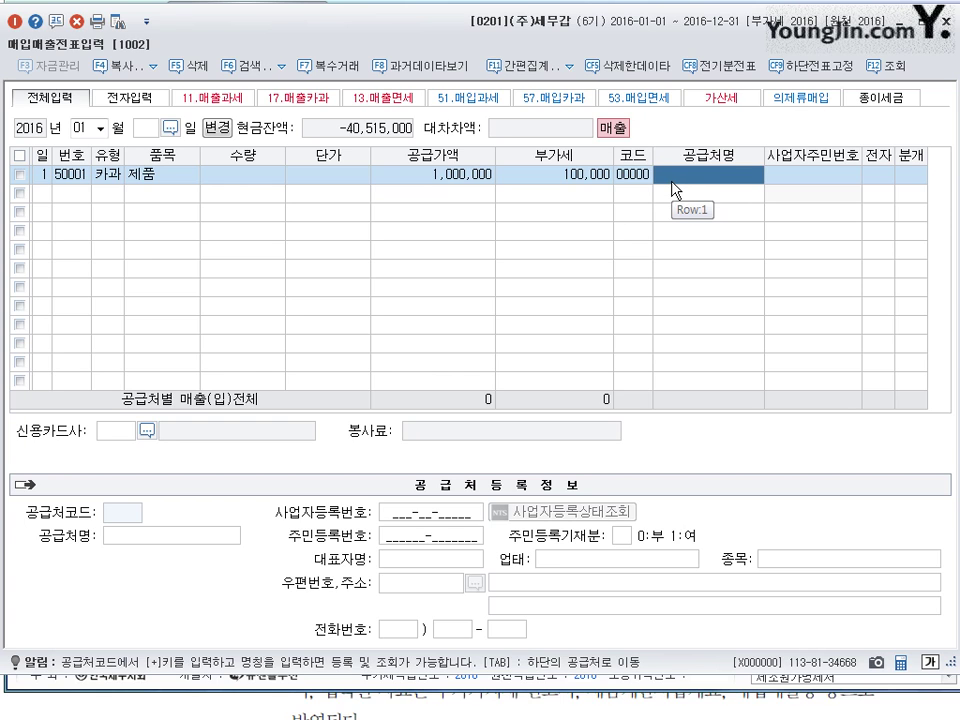
{"action": "type", "text": "한국상사"}
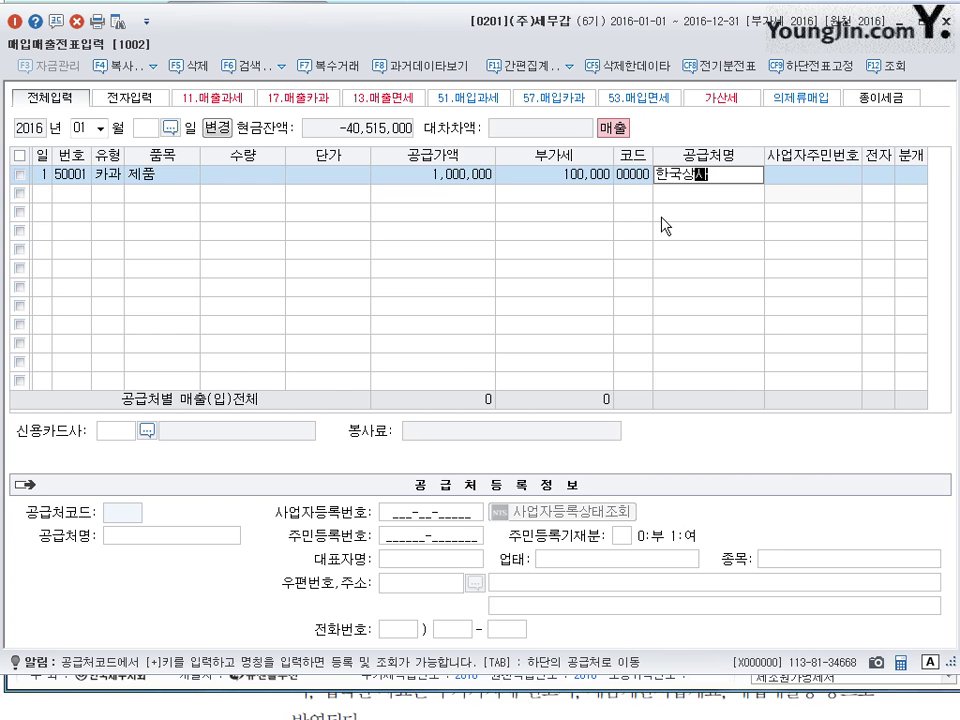
{"action": "key", "text": "Return"}
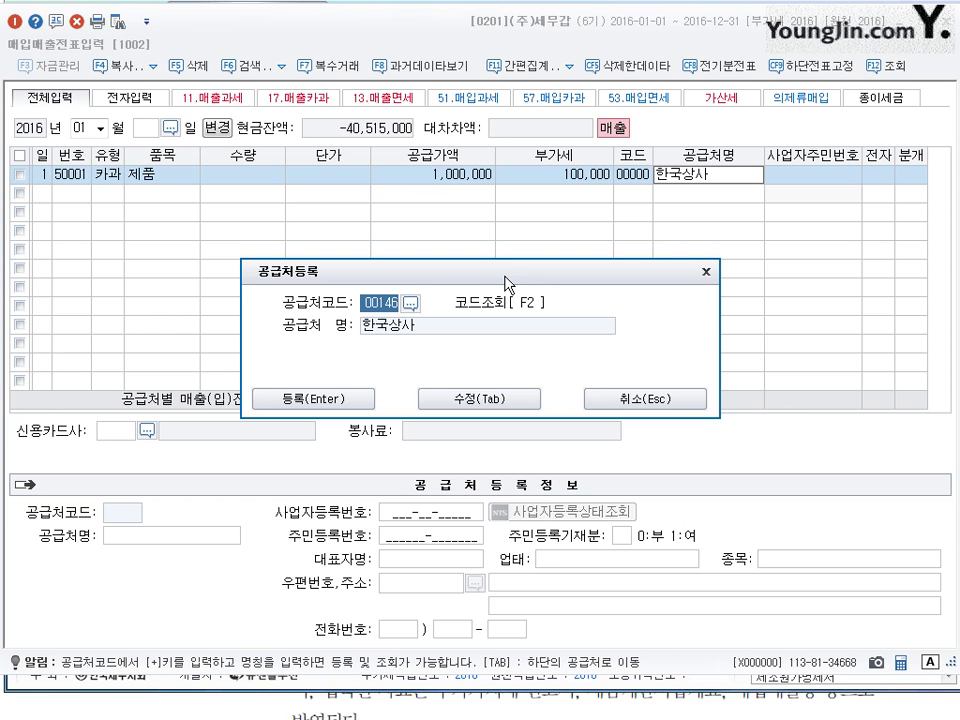
{"action": "left_click", "coordinate": [487, 399]}
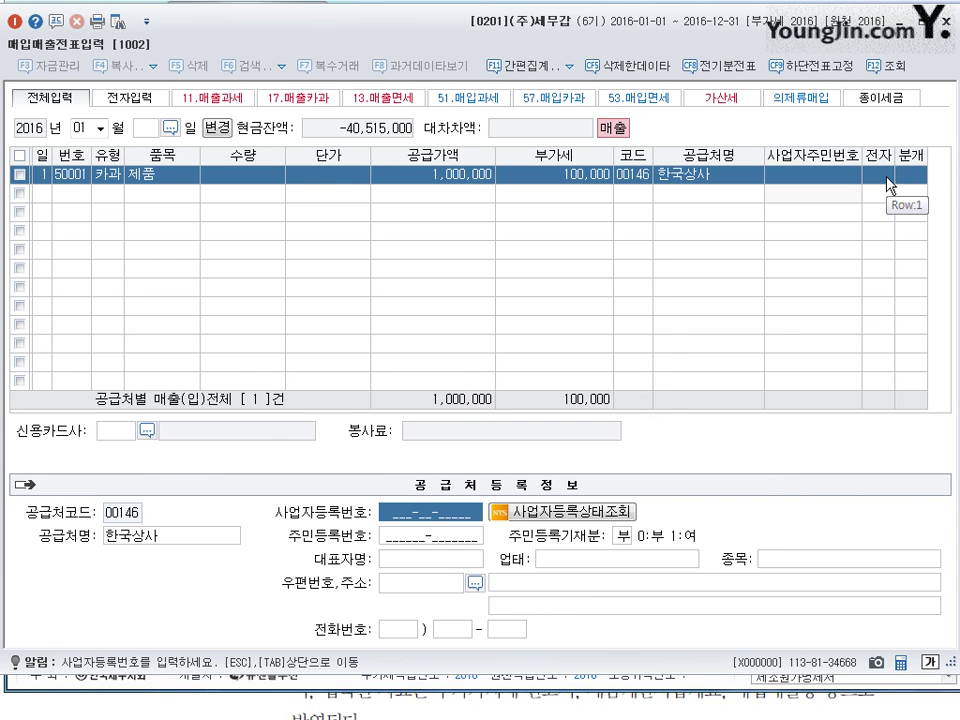
{"action": "key", "text": "Tab"}
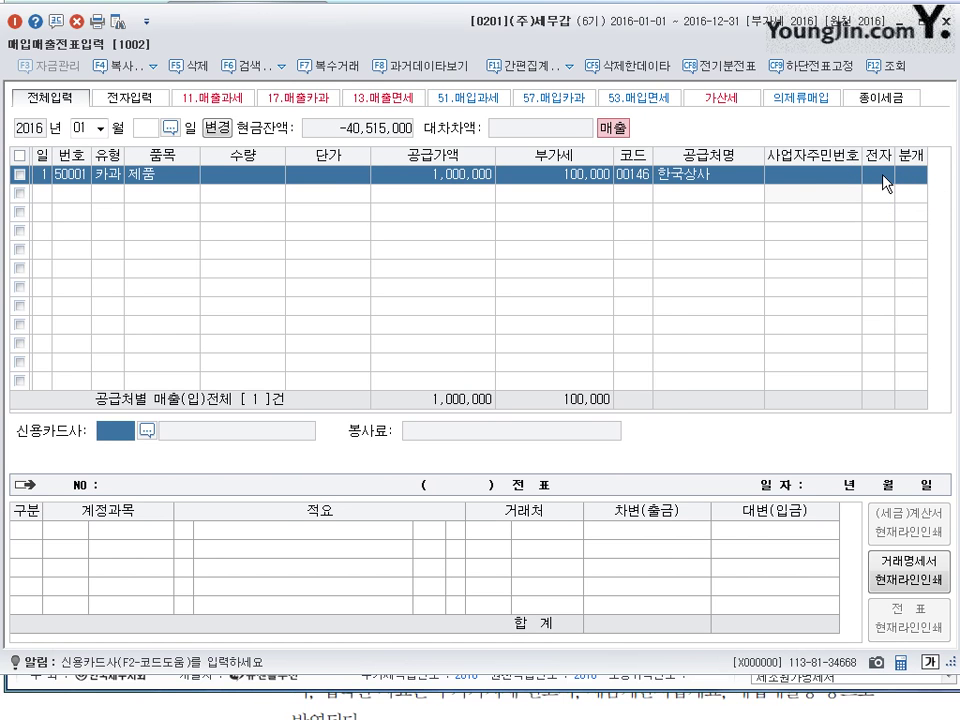
Step: Change the first row's VAT type back to the taxable sales type 11.과세
{"action": "left_click", "coordinate": [114, 176]}
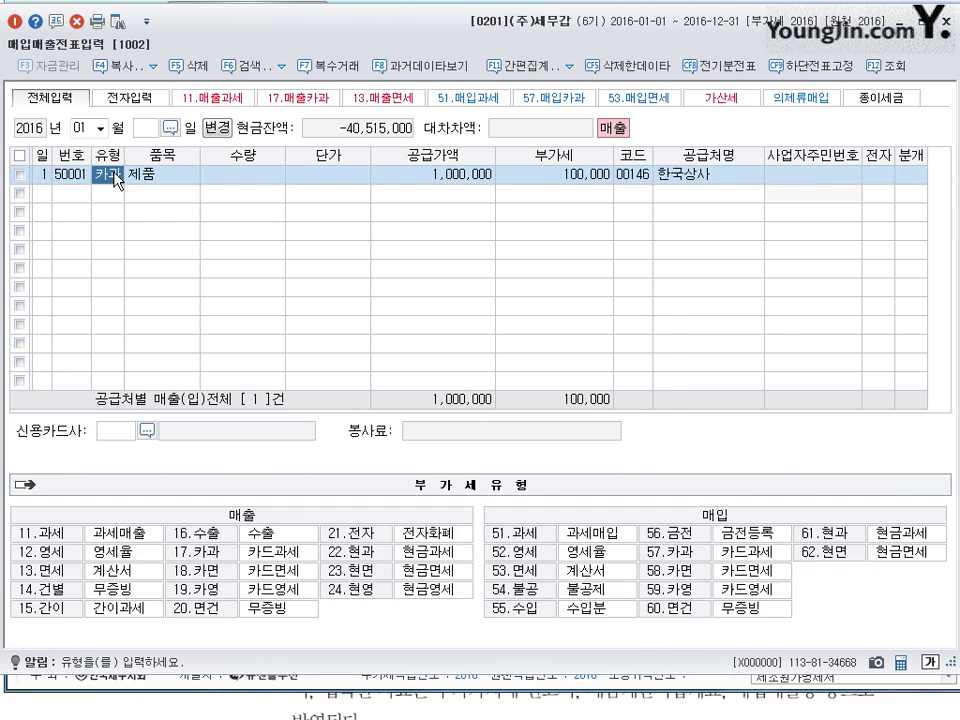
{"action": "type", "text": "51"}
{"action": "key", "text": "Return"}
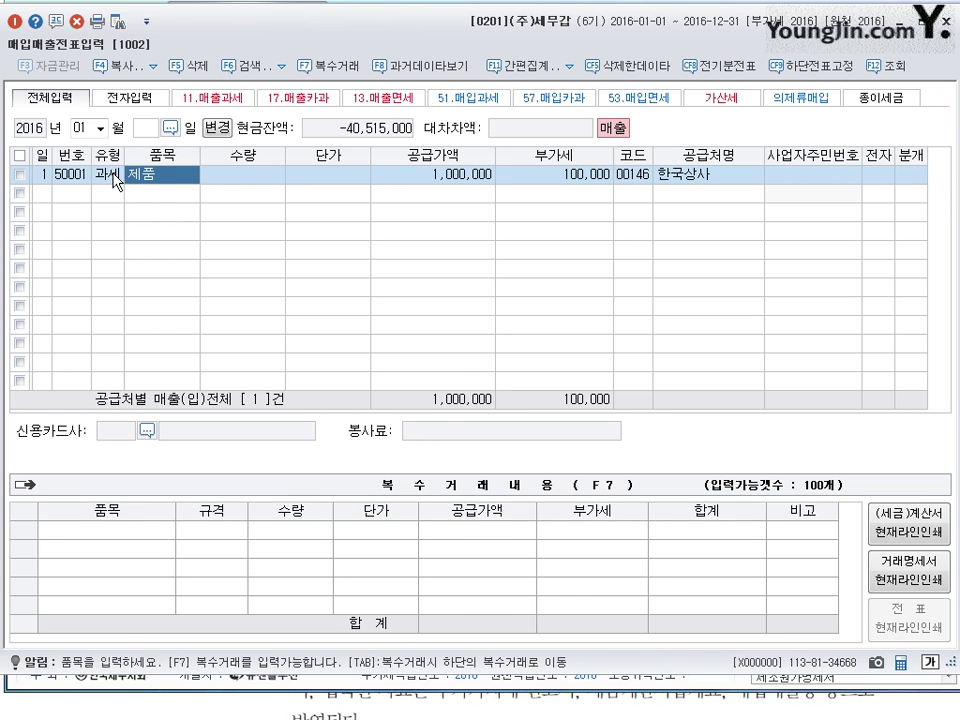
Step: Review the first row's 전자 field options for electronic tax invoices and the main menu's 전자세금계산서발행 entry
{"action": "left_click", "coordinate": [884, 196]}
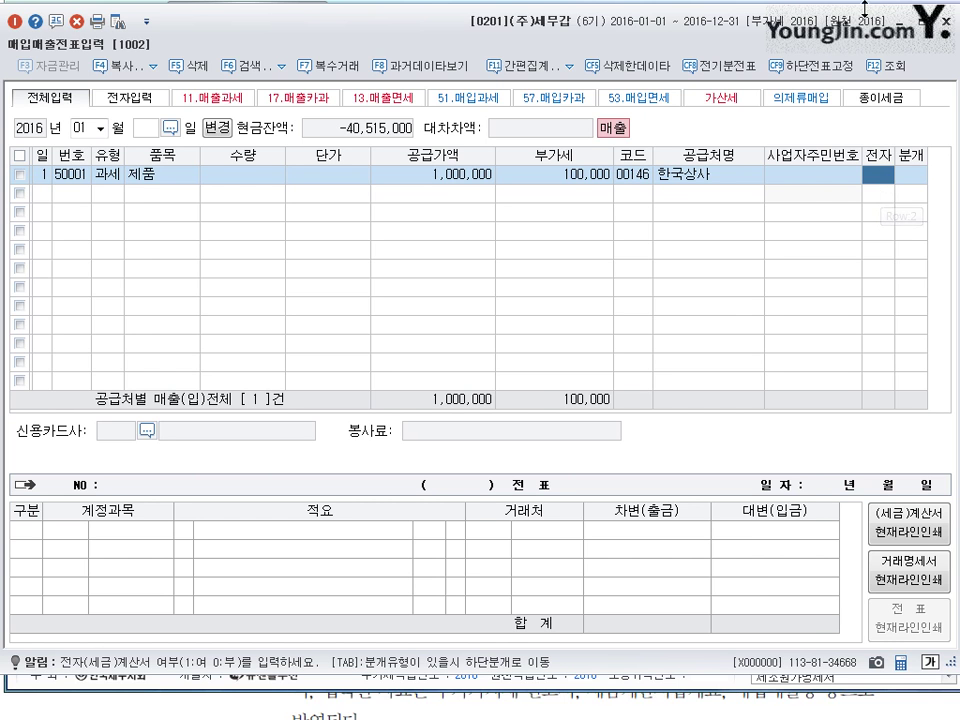
{"action": "key", "text": "Escape"}
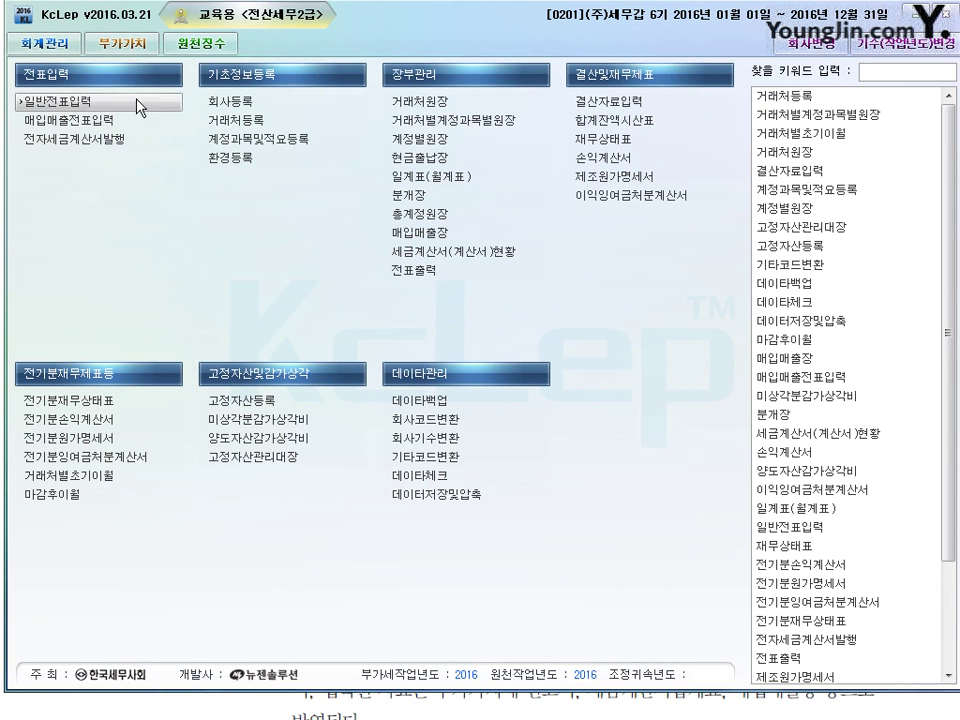
{"action": "left_click", "coordinate": [75, 140]}
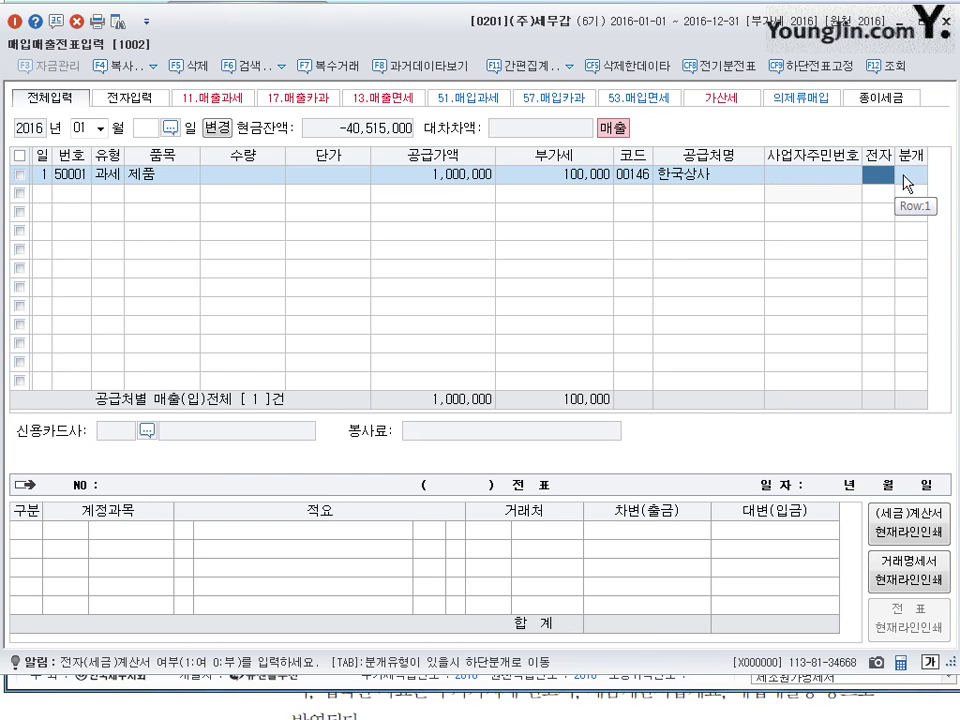
{"action": "left_click", "coordinate": [919, 177]}
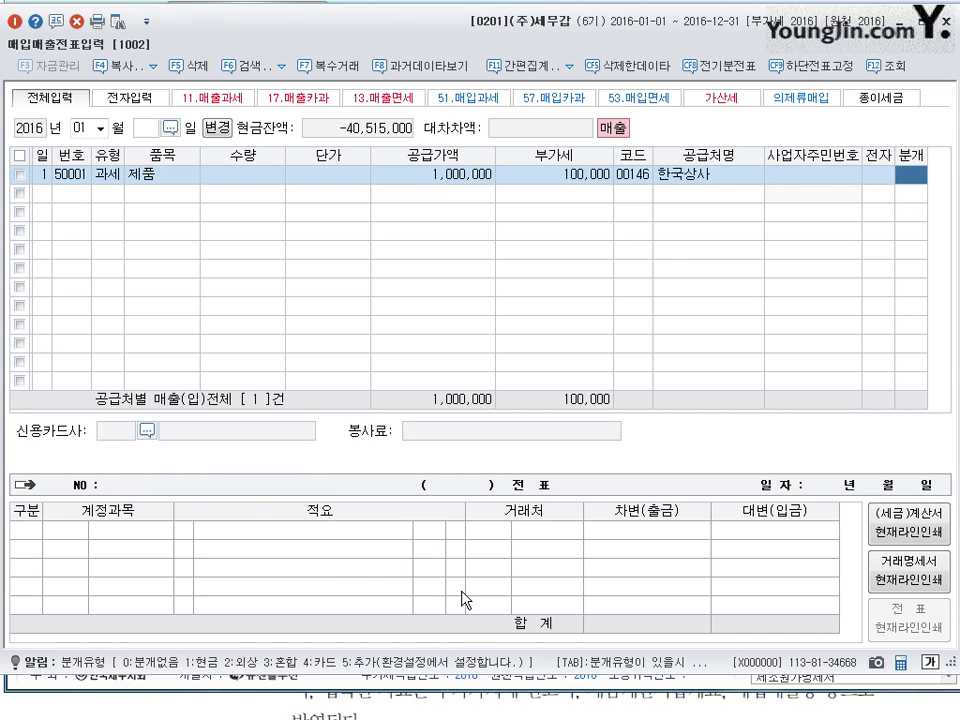
{"action": "key", "text": "Escape"}
{"action": "left_click", "coordinate": [883, 179]}
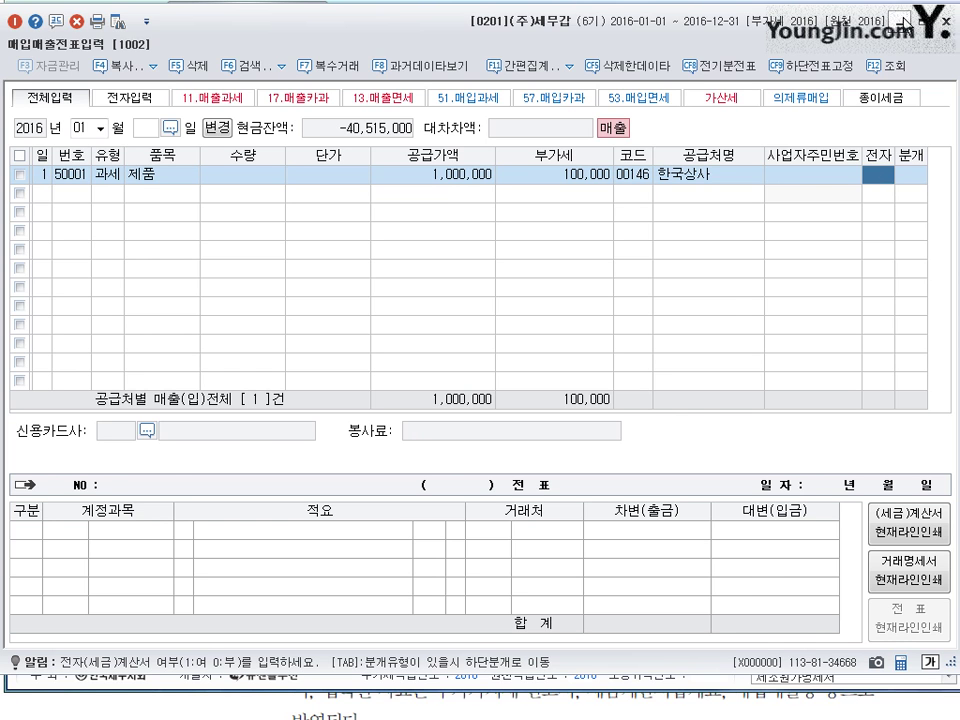
{"action": "key", "text": "Escape"}
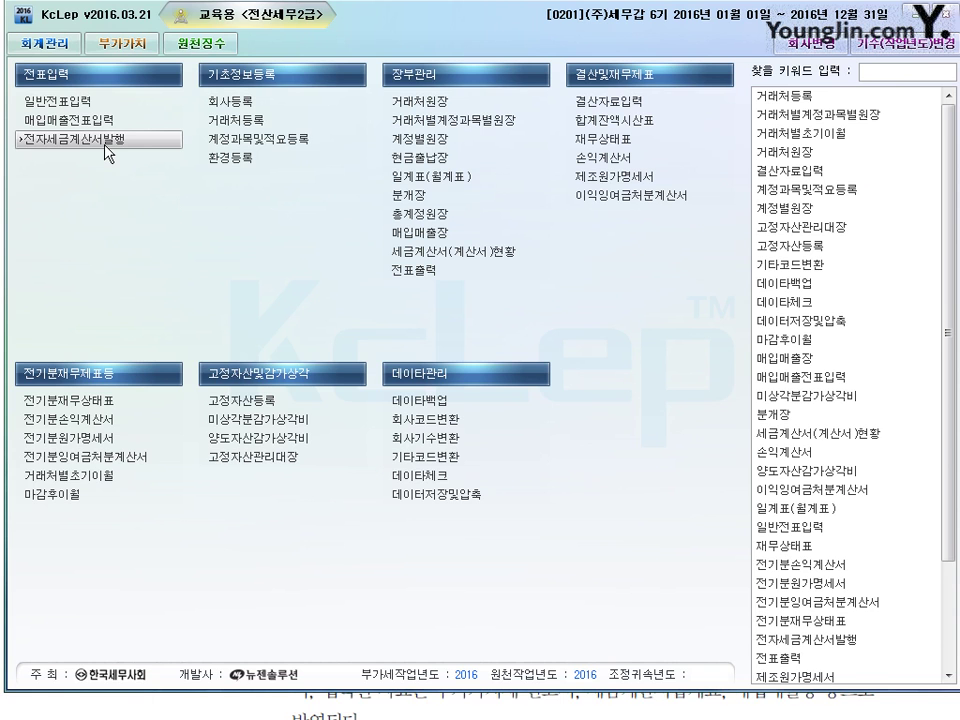
{"action": "left_click", "coordinate": [105, 140]}
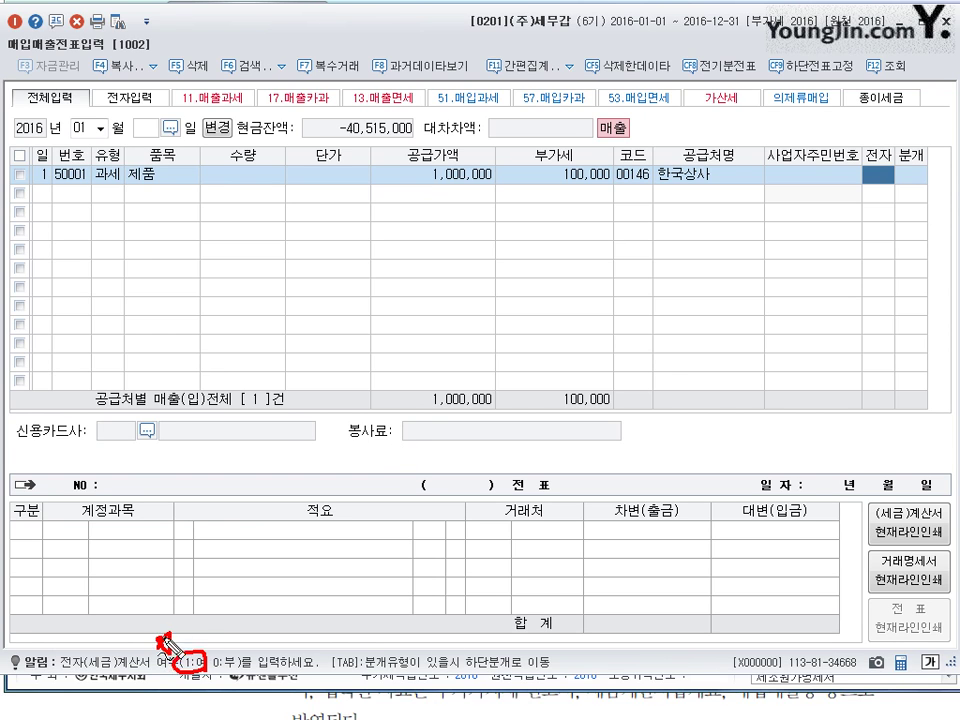
{"action": "left_click_drag", "start_coordinate": [161, 637], "coordinate": [167, 648]}
{"action": "key", "text": "Escape"}
{"action": "key", "text": "Escape"}
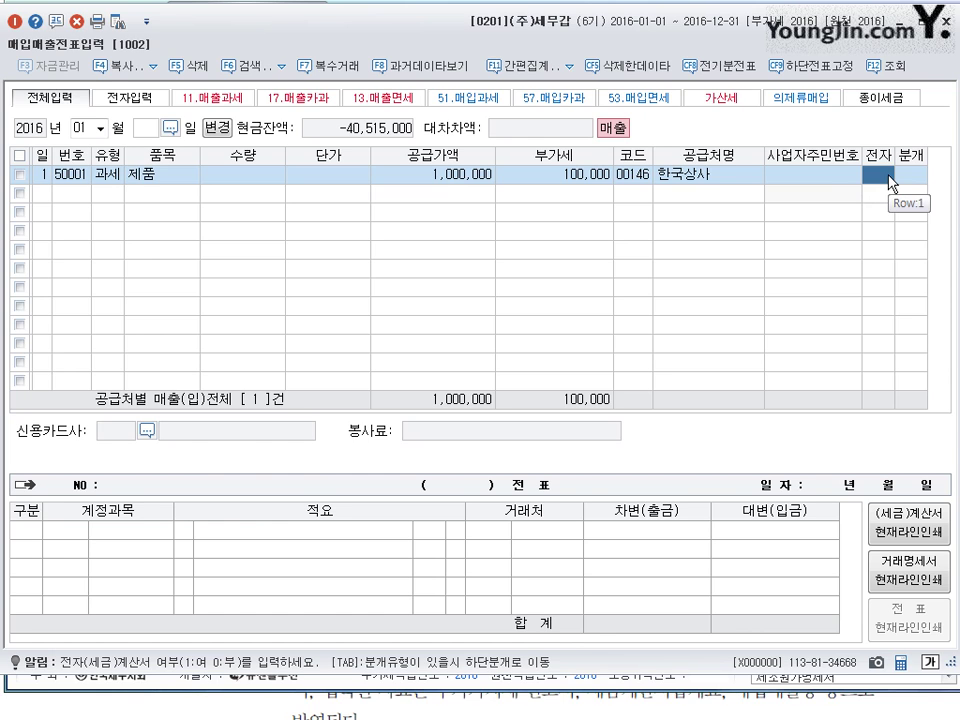
Step: Examine the first row's 분개 type options, including 분개없음, 현금, 외상, 혼합 and 카드, and the related 신용카드사 field
{"action": "left_click", "coordinate": [920, 180]}
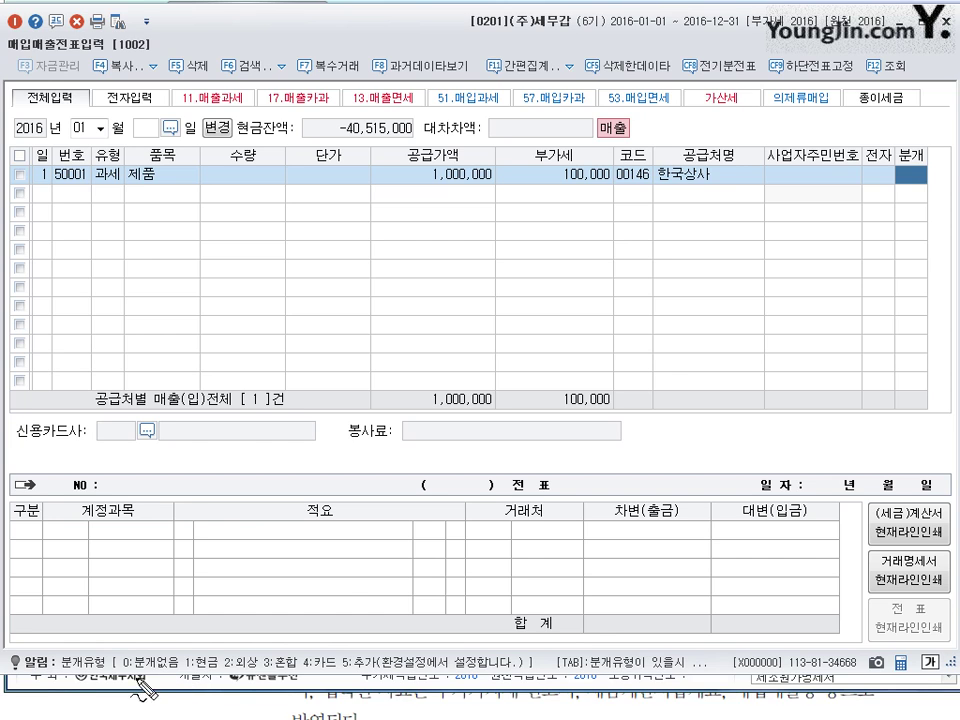
{"action": "left_click_drag", "start_coordinate": [123, 672], "coordinate": [158, 672]}
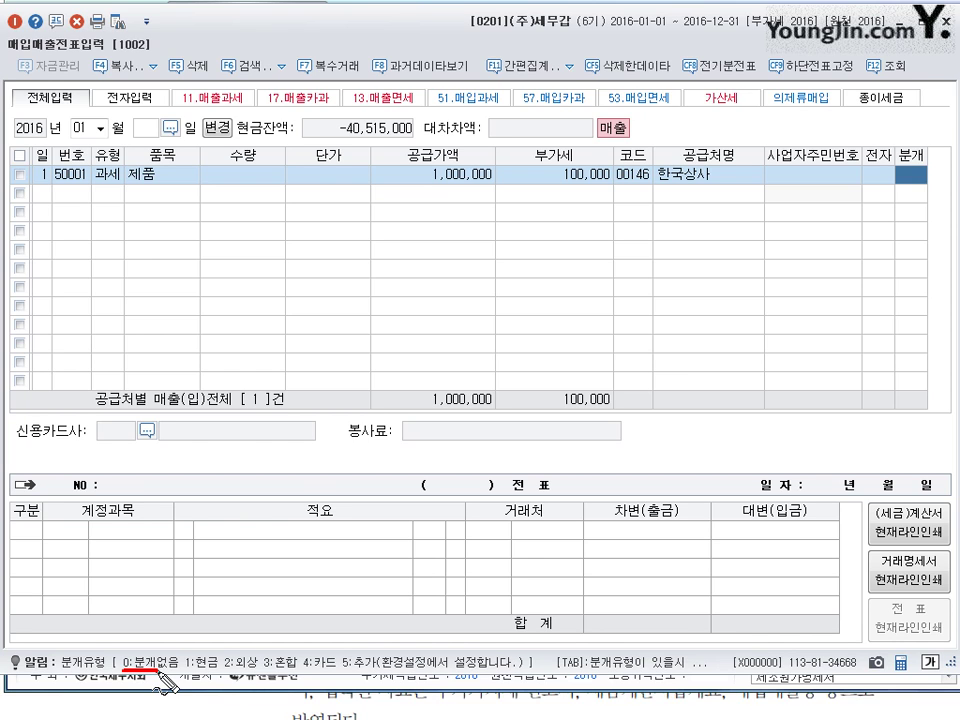
{"action": "left_click_drag", "start_coordinate": [187, 672], "coordinate": [213, 672]}
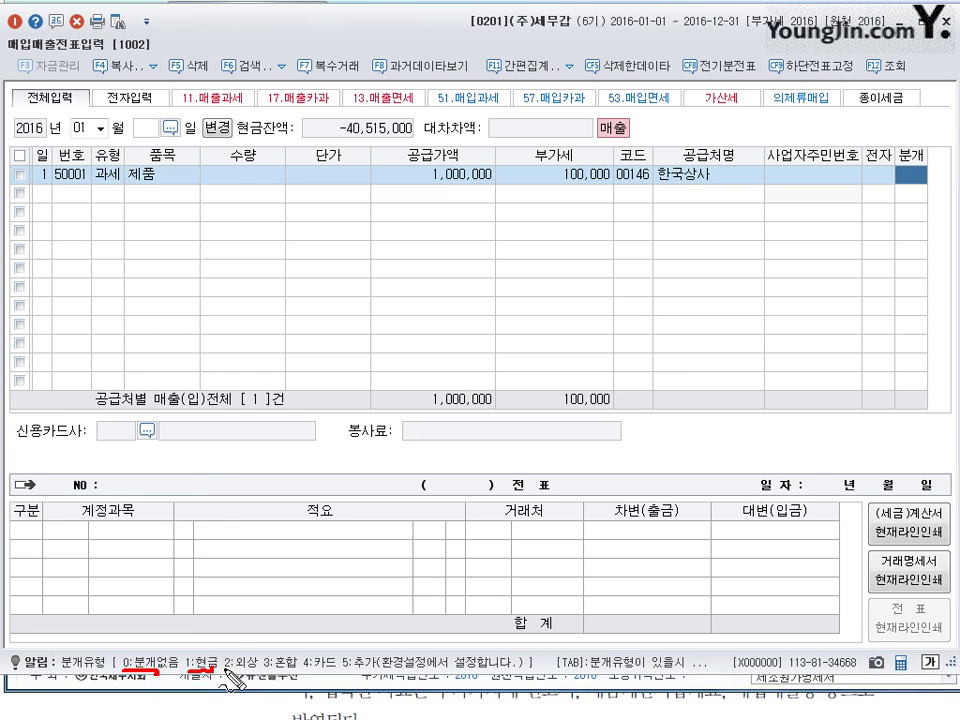
{"action": "left_click_drag", "start_coordinate": [225, 670], "coordinate": [262, 670]}
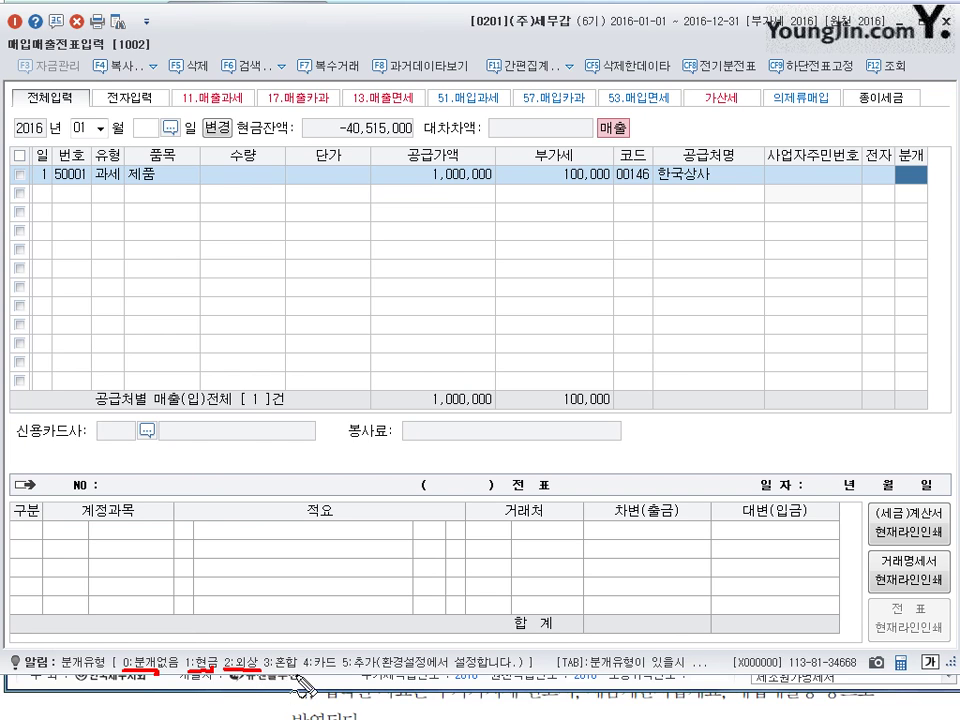
{"action": "mouse_move", "coordinate": [200, 648]}
{"action": "left_mouse_down"}
{"action": "mouse_move", "coordinate": [203, 660]}
{"action": "mouse_move", "coordinate": [292, 668]}
{"action": "left_mouse_up"}
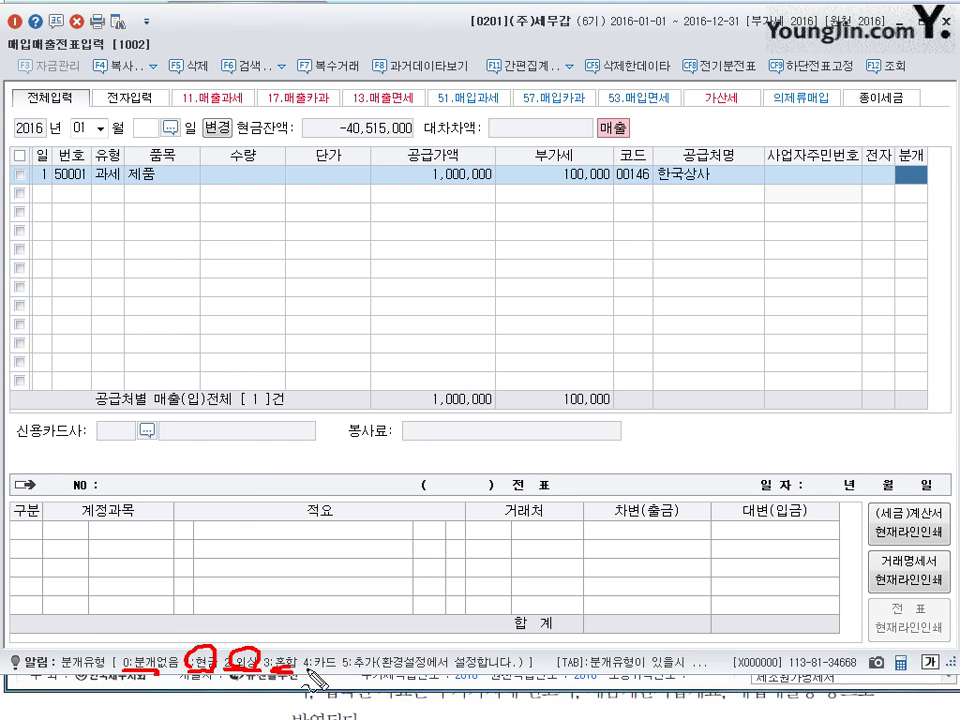
{"action": "left_click_drag", "start_coordinate": [302, 672], "coordinate": [328, 673]}
{"action": "mouse_move", "coordinate": [332, 670]}
{"action": "left_mouse_down"}
{"action": "mouse_move", "coordinate": [314, 636]}
{"action": "mouse_move", "coordinate": [330, 648]}
{"action": "left_mouse_up"}
{"action": "mouse_move", "coordinate": [341, 644]}
{"action": "left_mouse_down"}
{"action": "mouse_move", "coordinate": [349, 632]}
{"action": "mouse_move", "coordinate": [428, 634]}
{"action": "left_mouse_up"}
{"action": "left_click_drag", "start_coordinate": [322, 643], "coordinate": [432, 642]}
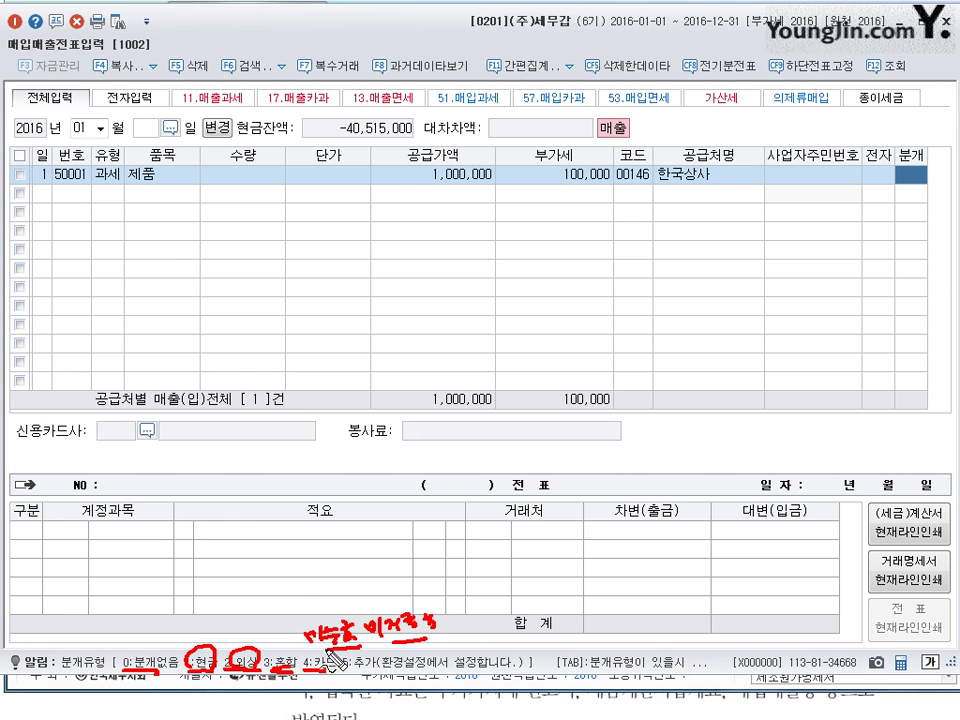
{"action": "mouse_move", "coordinate": [330, 612]}
{"action": "left_mouse_down"}
{"action": "mouse_move", "coordinate": [350, 628]}
{"action": "mouse_move", "coordinate": [425, 604]}
{"action": "mouse_move", "coordinate": [392, 626]}
{"action": "left_mouse_up"}
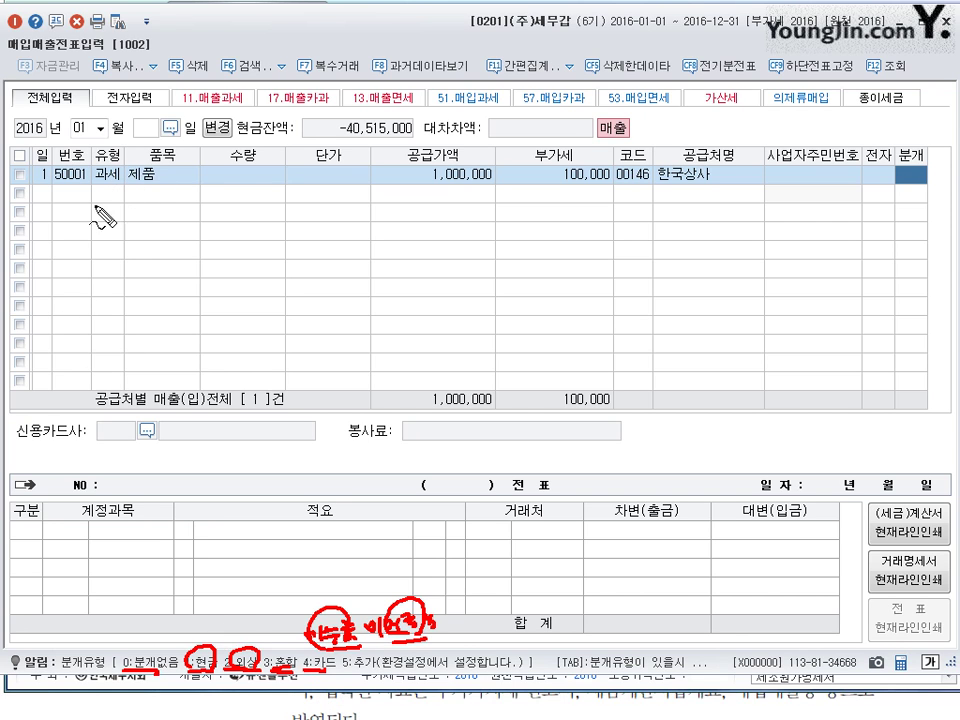
{"action": "mouse_move", "coordinate": [86, 203]}
{"action": "left_mouse_down"}
{"action": "mouse_move", "coordinate": [92, 222]}
{"action": "mouse_move", "coordinate": [118, 214]}
{"action": "mouse_move", "coordinate": [119, 229]}
{"action": "mouse_move", "coordinate": [138, 228]}
{"action": "left_mouse_up"}
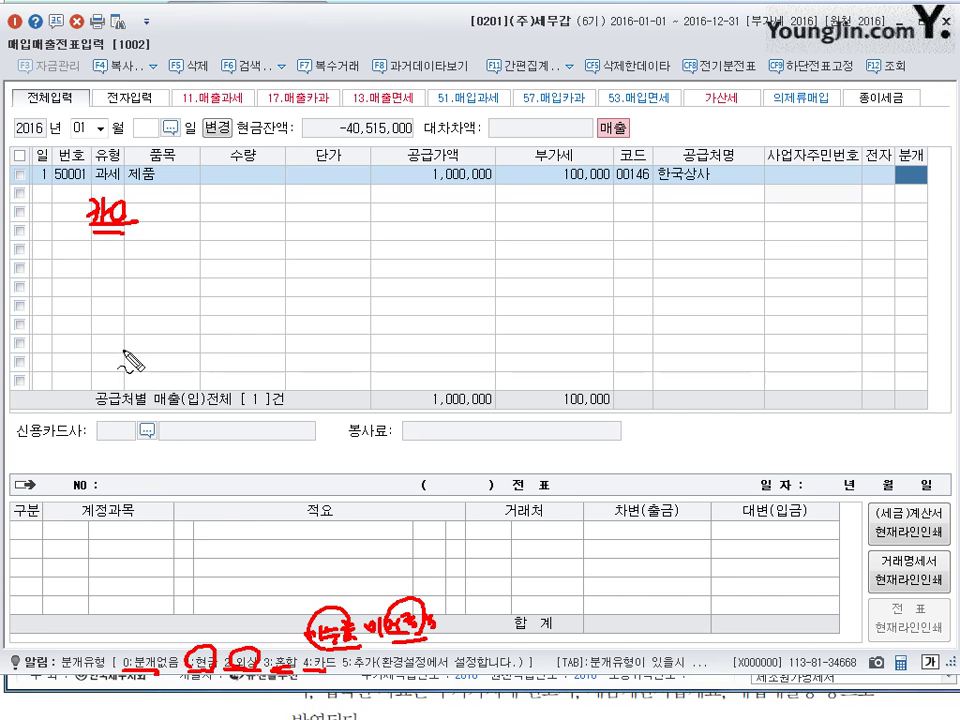
{"action": "mouse_move", "coordinate": [128, 422]}
{"action": "left_mouse_down"}
{"action": "mouse_move", "coordinate": [108, 420]}
{"action": "mouse_move", "coordinate": [90, 440]}
{"action": "mouse_move", "coordinate": [110, 464]}
{"action": "mouse_move", "coordinate": [134, 450]}
{"action": "left_mouse_up"}
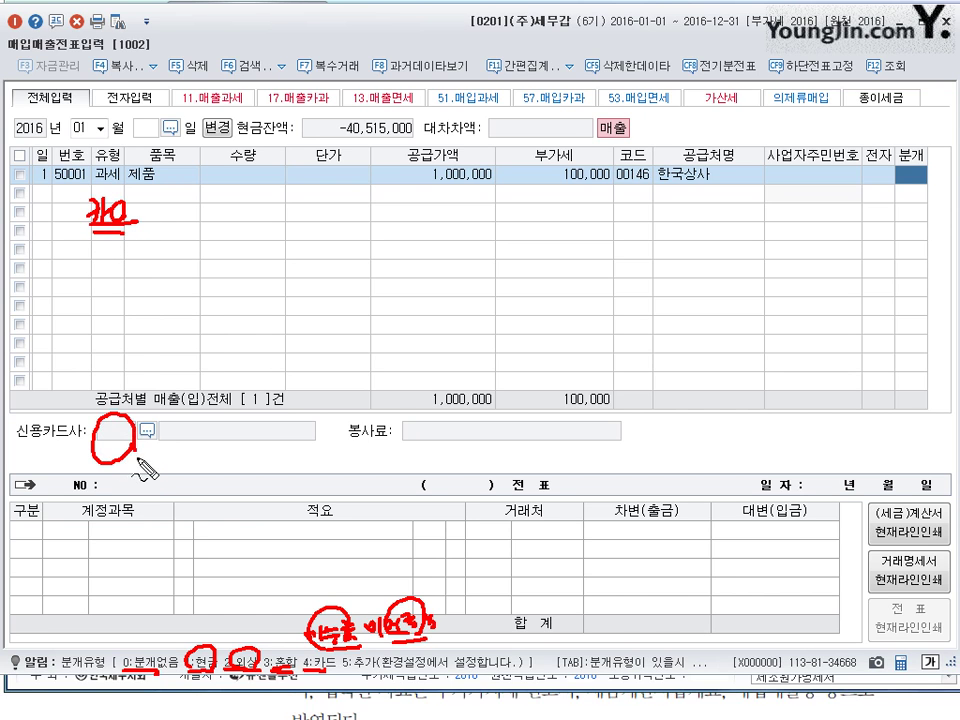
{"action": "mouse_move", "coordinate": [104, 252]}
{"action": "left_mouse_down"}
{"action": "mouse_move", "coordinate": [105, 366]}
{"action": "mouse_move", "coordinate": [120, 382]}
{"action": "left_mouse_up"}
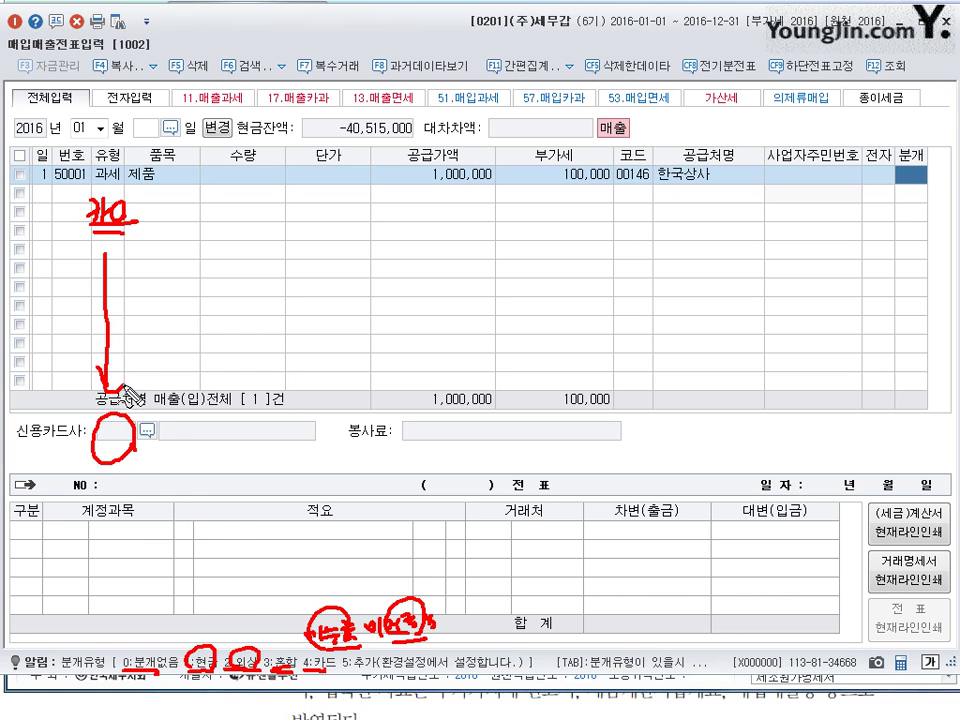
{"action": "mouse_move", "coordinate": [165, 478]}
{"action": "left_mouse_down"}
{"action": "mouse_move", "coordinate": [262, 553]}
{"action": "mouse_move", "coordinate": [283, 589]}
{"action": "left_mouse_up"}
{"action": "mouse_move", "coordinate": [180, 465]}
{"action": "left_mouse_down"}
{"action": "mouse_move", "coordinate": [369, 536]}
{"action": "mouse_move", "coordinate": [362, 590]}
{"action": "left_mouse_up"}
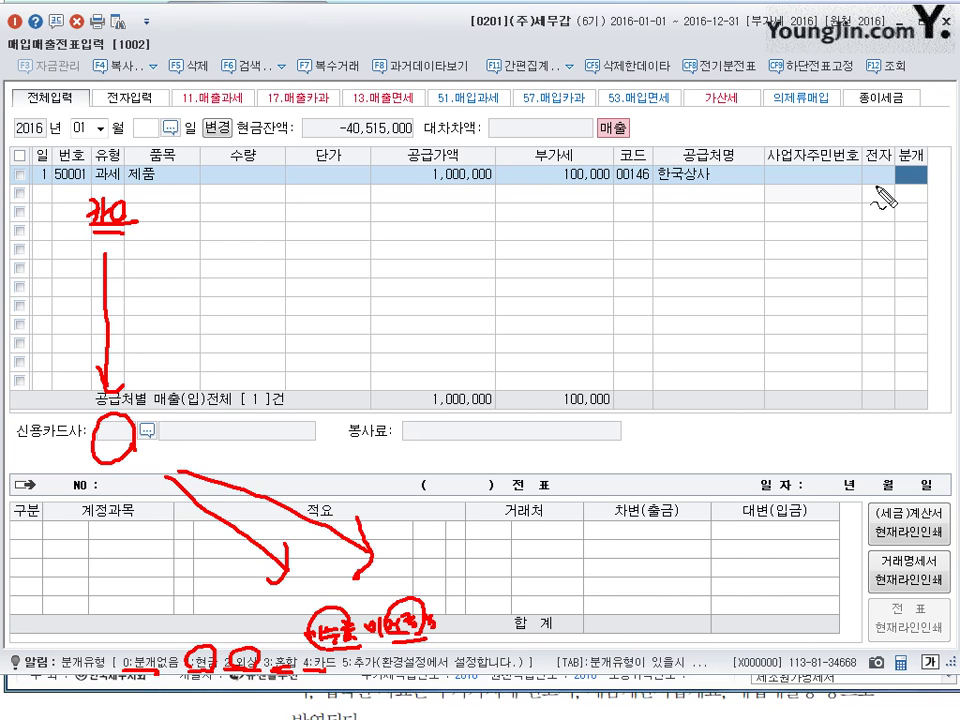
{"action": "mouse_move", "coordinate": [899, 170]}
{"action": "left_mouse_down"}
{"action": "mouse_move", "coordinate": [915, 181]}
{"action": "mouse_move", "coordinate": [906, 192]}
{"action": "mouse_move", "coordinate": [919, 187]}
{"action": "left_mouse_up"}
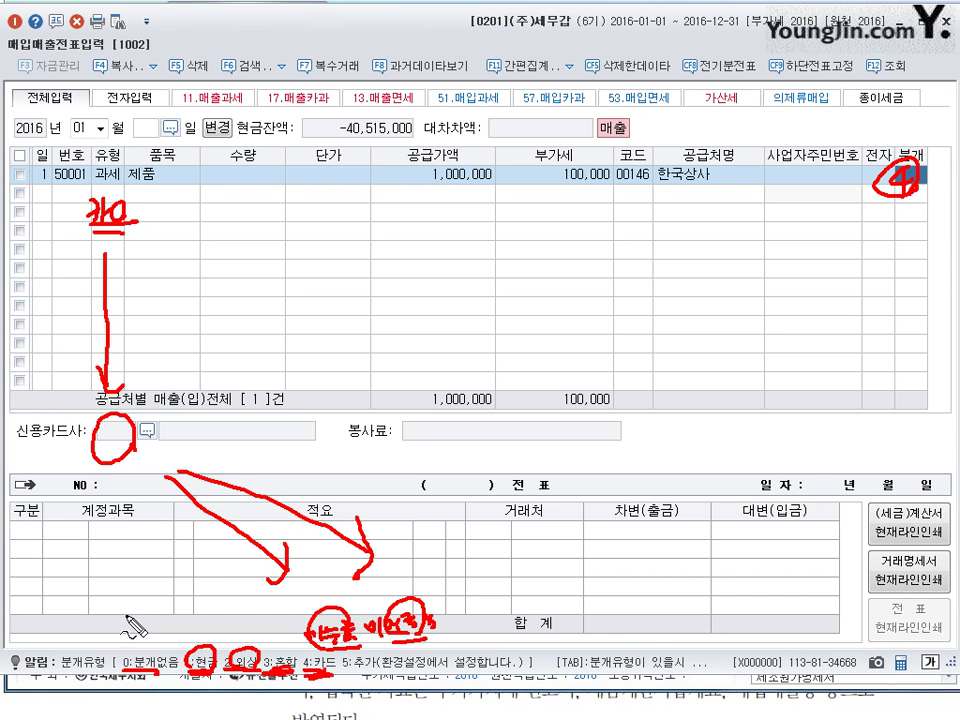
{"action": "key", "text": "Escape"}
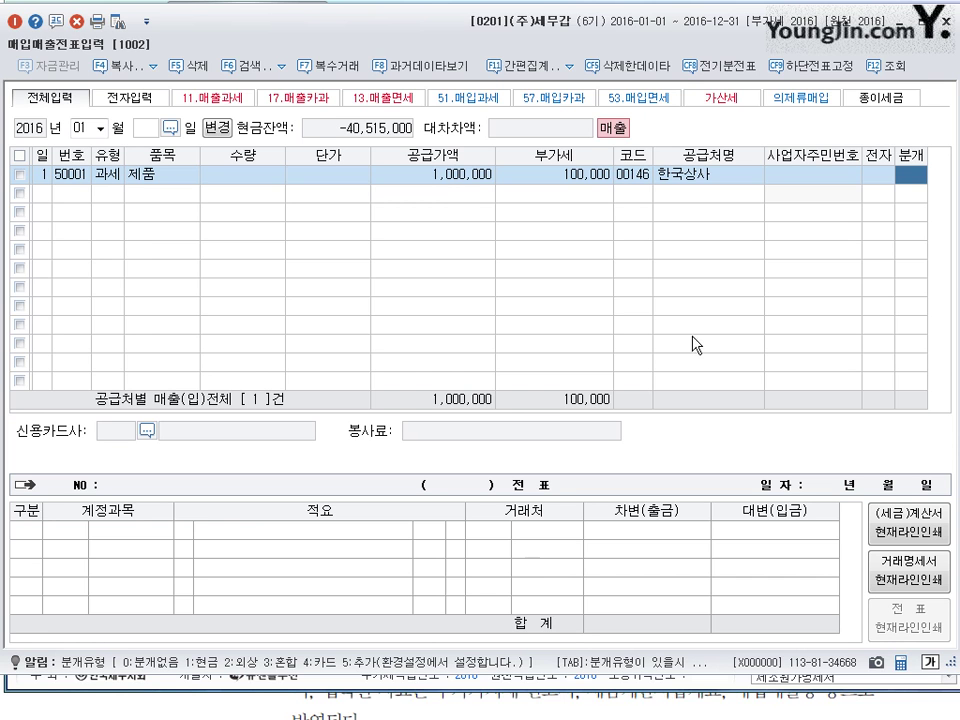
Step: Leave the voucher entry for 환경등록 and examine the 매출 account under 분개유형 설정
{"action": "left_click", "coordinate": [948, 14]}
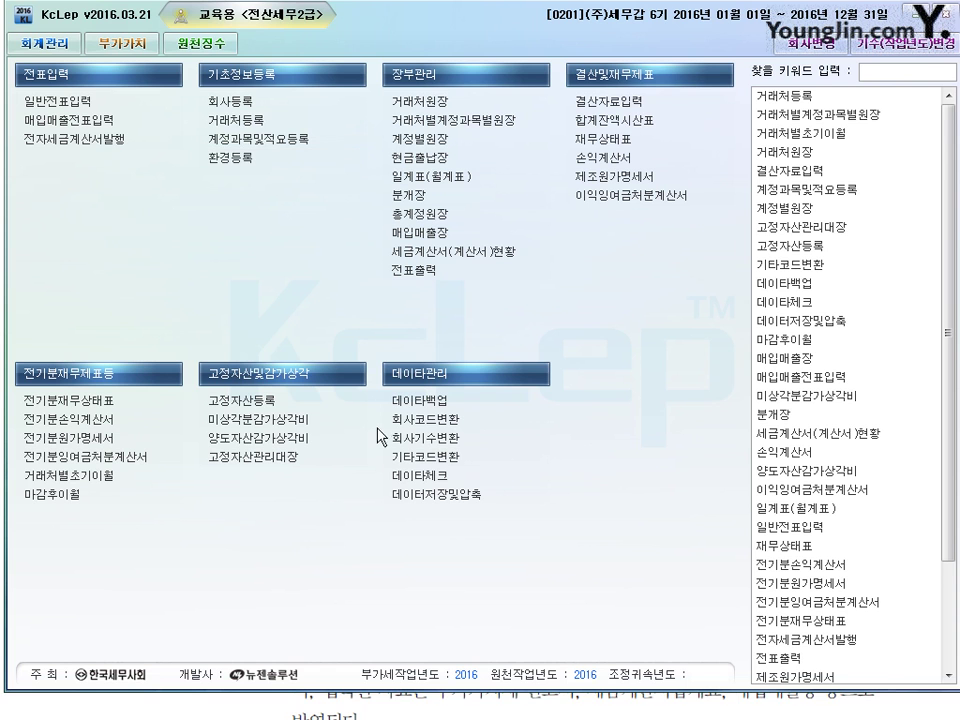
{"action": "left_click", "coordinate": [445, 101]}
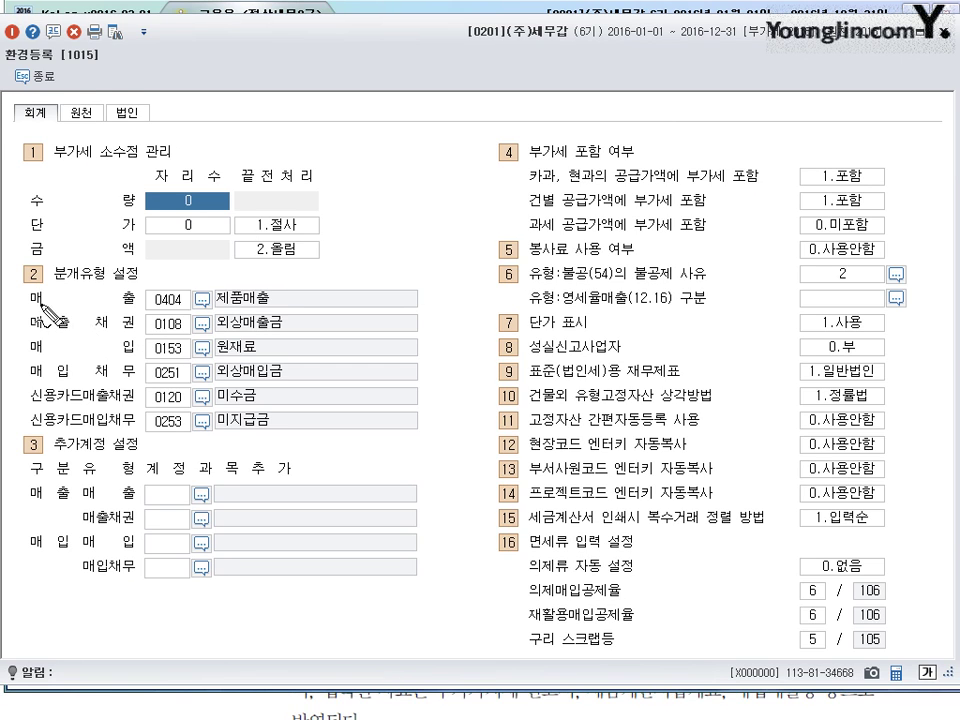
{"action": "mouse_move", "coordinate": [14, 296]}
{"action": "left_mouse_down"}
{"action": "mouse_move", "coordinate": [20, 314]}
{"action": "mouse_move", "coordinate": [33, 290]}
{"action": "mouse_move", "coordinate": [138, 280]}
{"action": "left_mouse_up"}
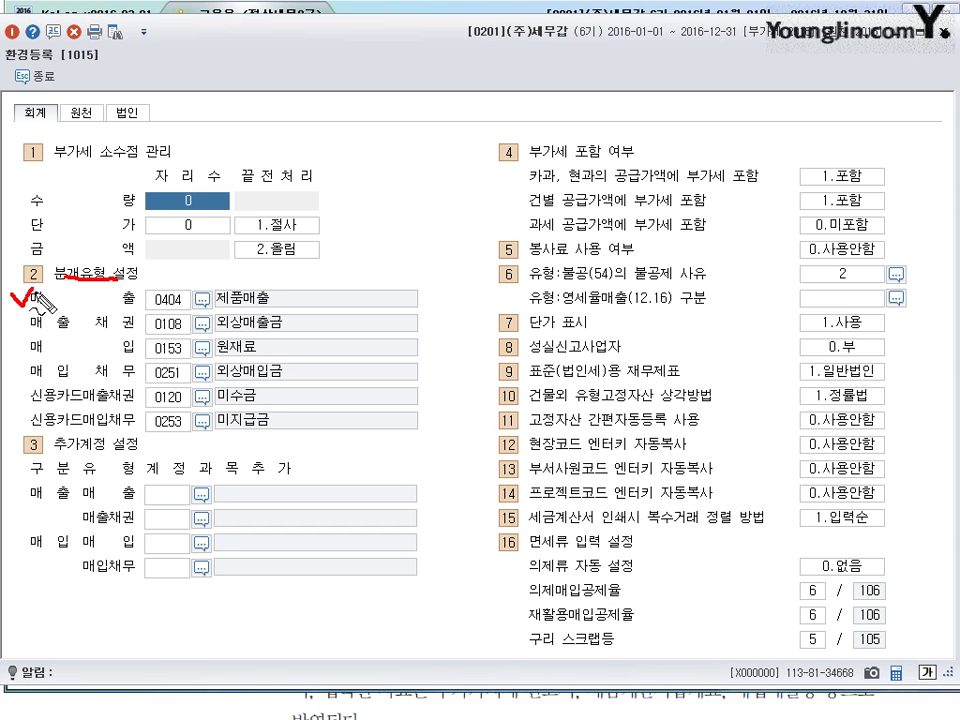
{"action": "left_click_drag", "start_coordinate": [22, 309], "coordinate": [88, 312]}
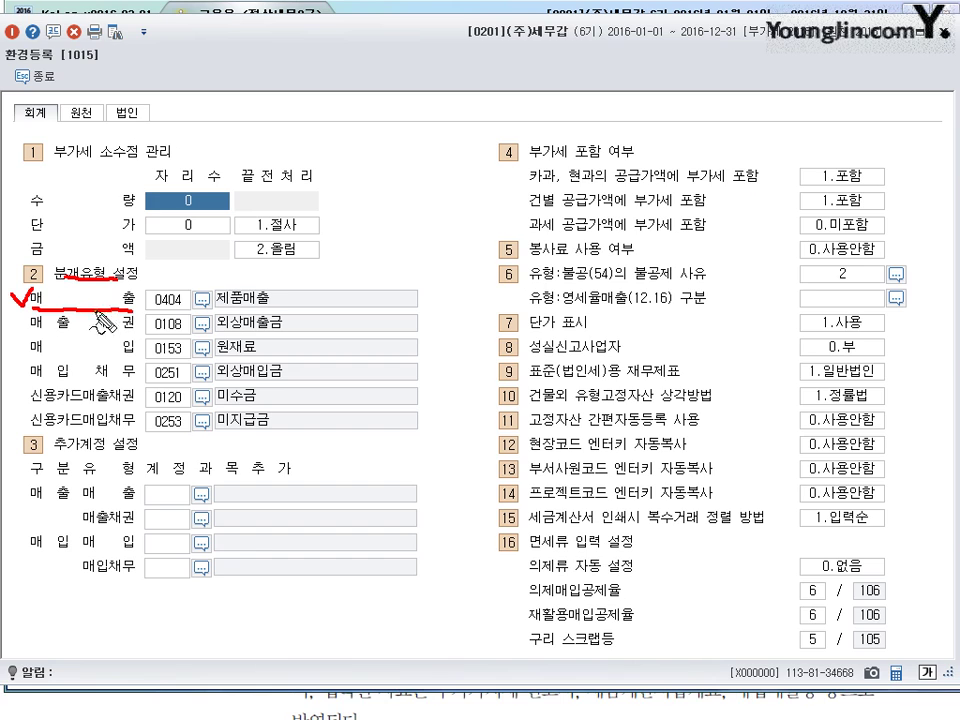
{"action": "mouse_move", "coordinate": [30, 312]}
{"action": "left_mouse_down"}
{"action": "mouse_move", "coordinate": [35, 286]}
{"action": "mouse_move", "coordinate": [100, 285]}
{"action": "mouse_move", "coordinate": [140, 295]}
{"action": "mouse_move", "coordinate": [147, 318]}
{"action": "left_mouse_up"}
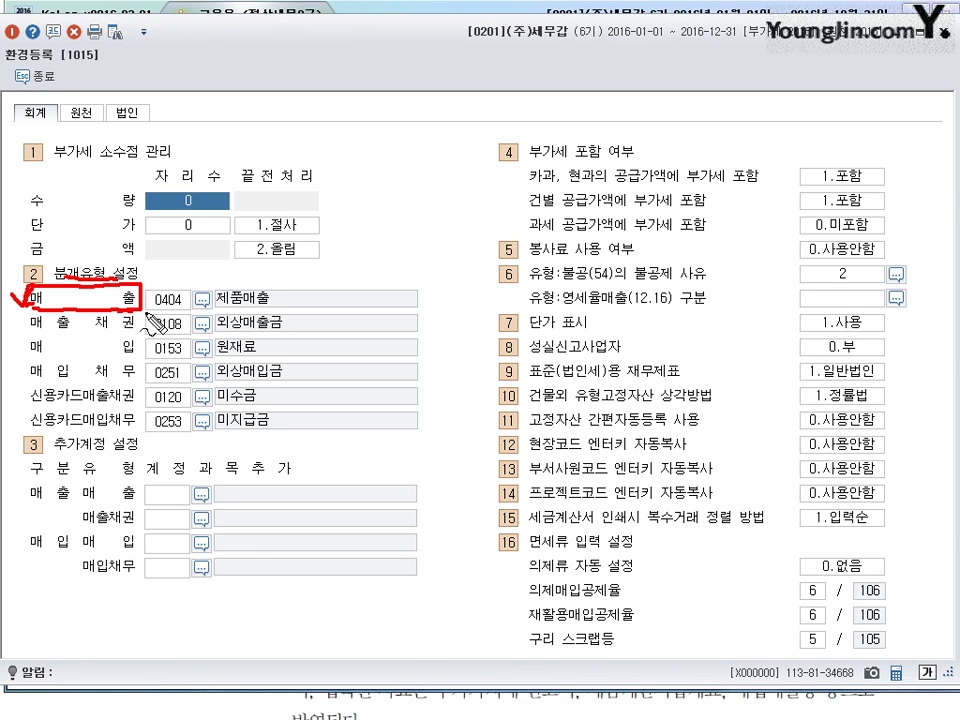
Step: Examine the default accounts for 매출 and 매입 under 분개유형 설정, 제품매출 and 원재료
{"action": "mouse_move", "coordinate": [245, 306]}
{"action": "left_mouse_down"}
{"action": "mouse_move", "coordinate": [214, 291]}
{"action": "mouse_move", "coordinate": [268, 292]}
{"action": "left_mouse_up"}
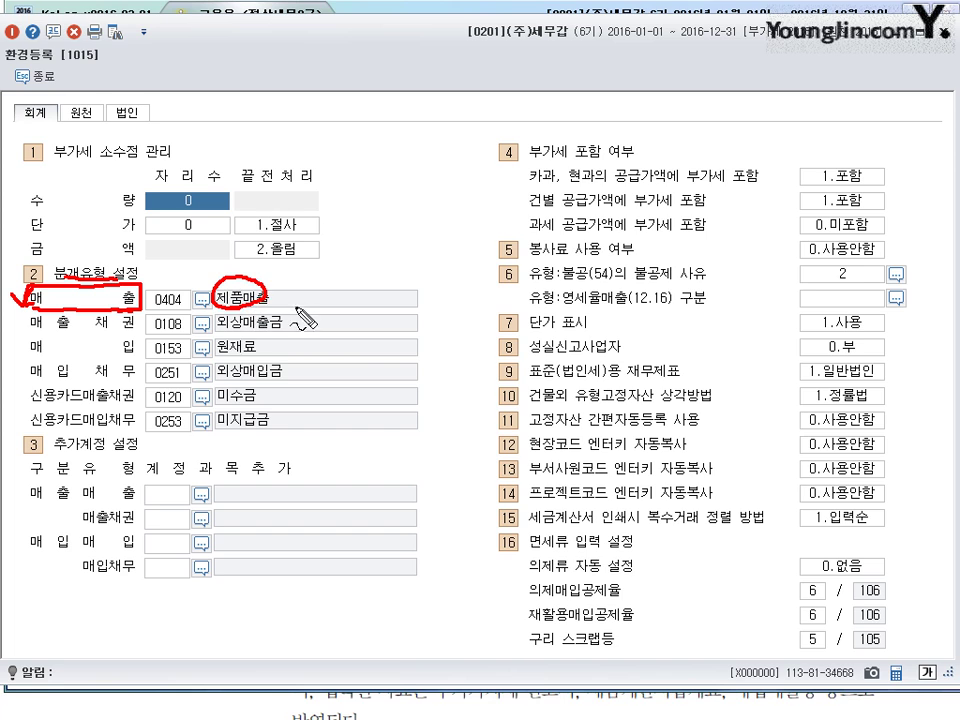
{"action": "left_click_drag", "start_coordinate": [284, 301], "coordinate": [294, 300]}
{"action": "mouse_move", "coordinate": [58, 358]}
{"action": "left_mouse_down"}
{"action": "mouse_move", "coordinate": [106, 355]}
{"action": "mouse_move", "coordinate": [132, 340]}
{"action": "mouse_move", "coordinate": [60, 336]}
{"action": "mouse_move", "coordinate": [28, 360]}
{"action": "mouse_move", "coordinate": [20, 338]}
{"action": "left_mouse_up"}
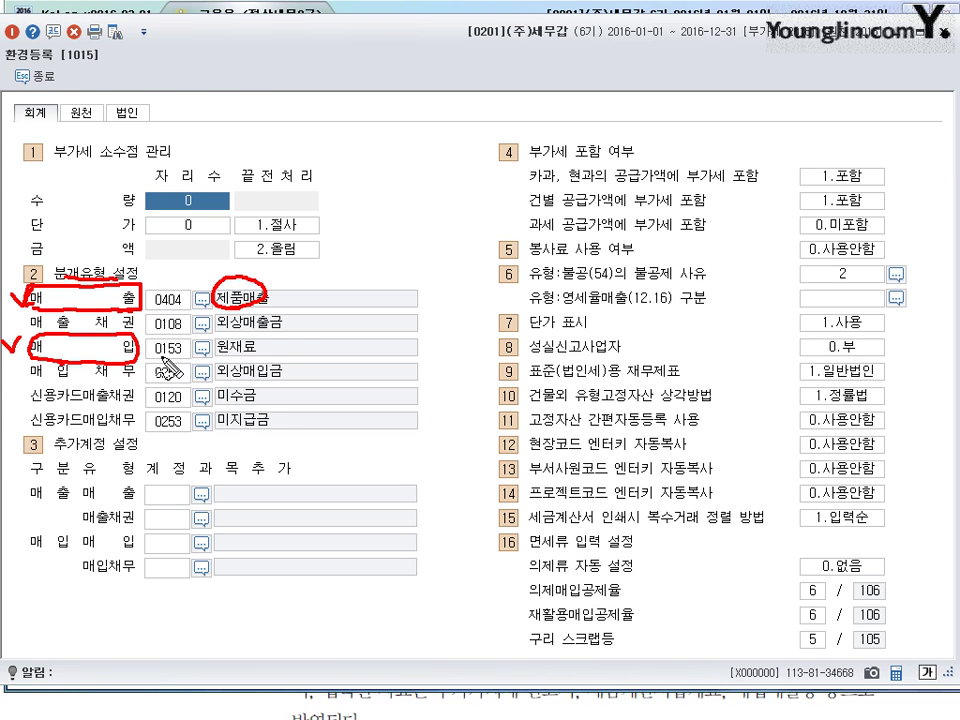
{"action": "left_click_drag", "start_coordinate": [158, 354], "coordinate": [252, 356]}
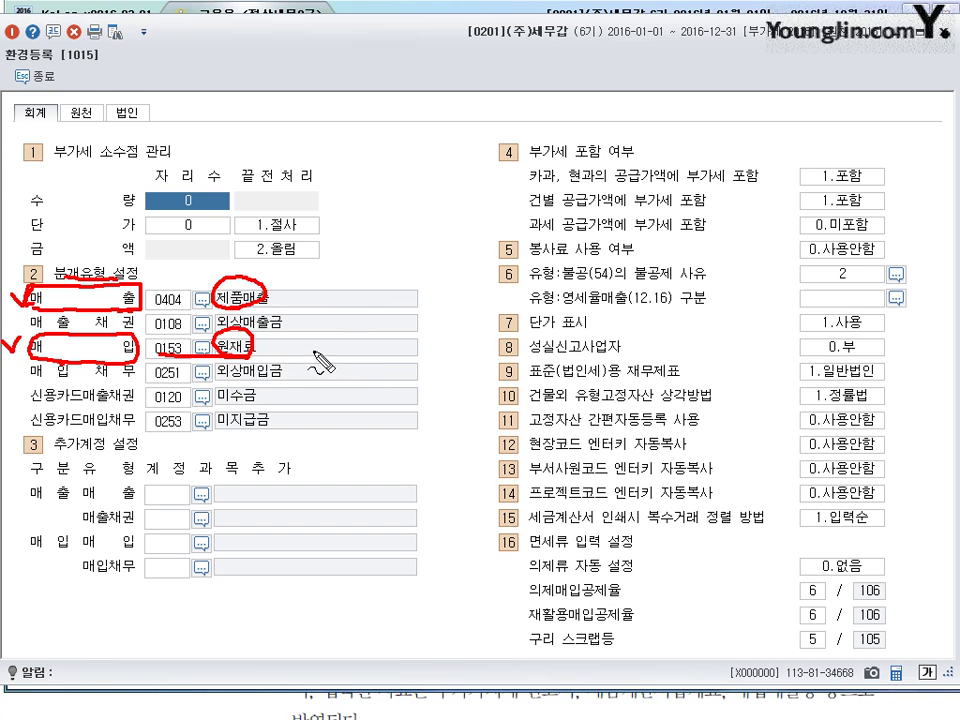
{"action": "left_click_drag", "start_coordinate": [309, 346], "coordinate": [320, 345]}
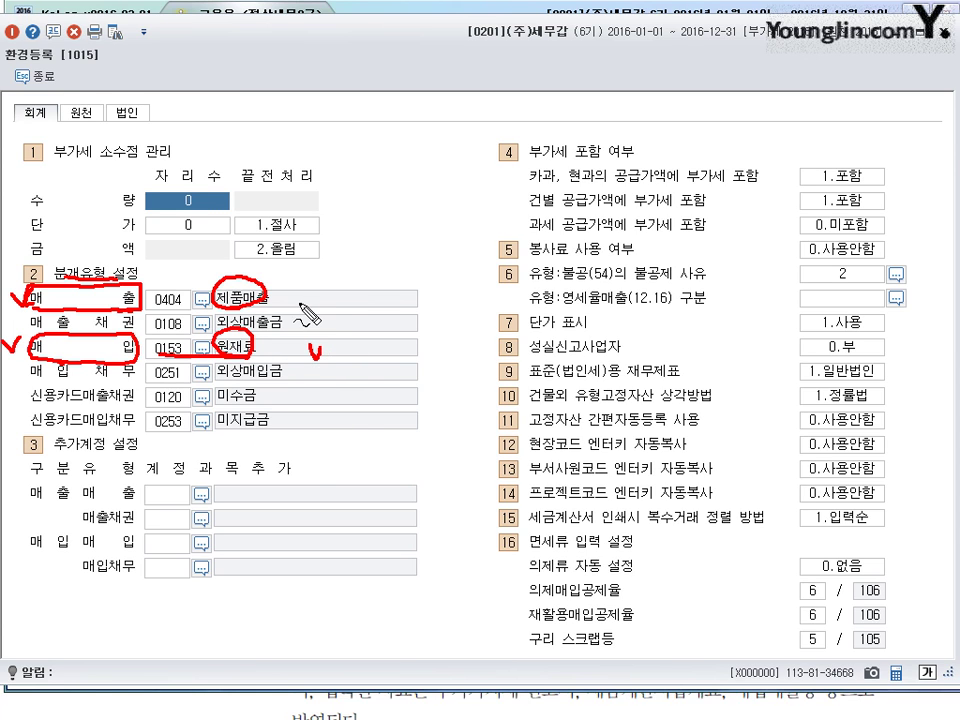
{"action": "left_click_drag", "start_coordinate": [309, 290], "coordinate": [326, 288]}
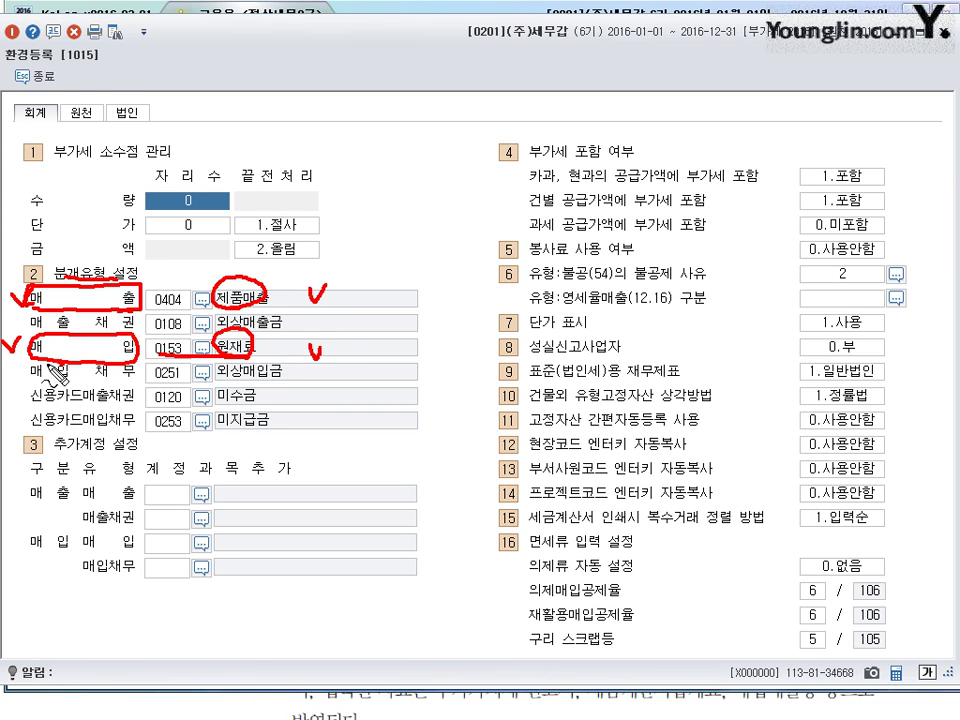
Step: Review the default accounts for 매출채권, 매입채무, 신용카드매출채권 and 신용카드매입채무 under 분개유형 설정
{"action": "left_click_drag", "start_coordinate": [283, 318], "coordinate": [296, 316]}
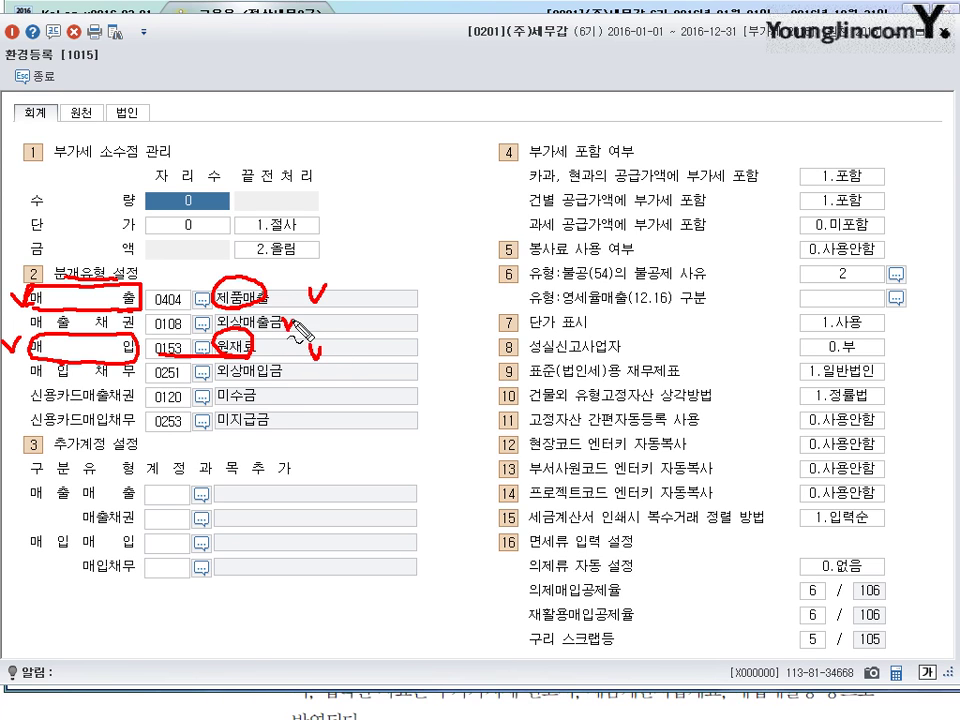
{"action": "left_click_drag", "start_coordinate": [279, 366], "coordinate": [291, 362]}
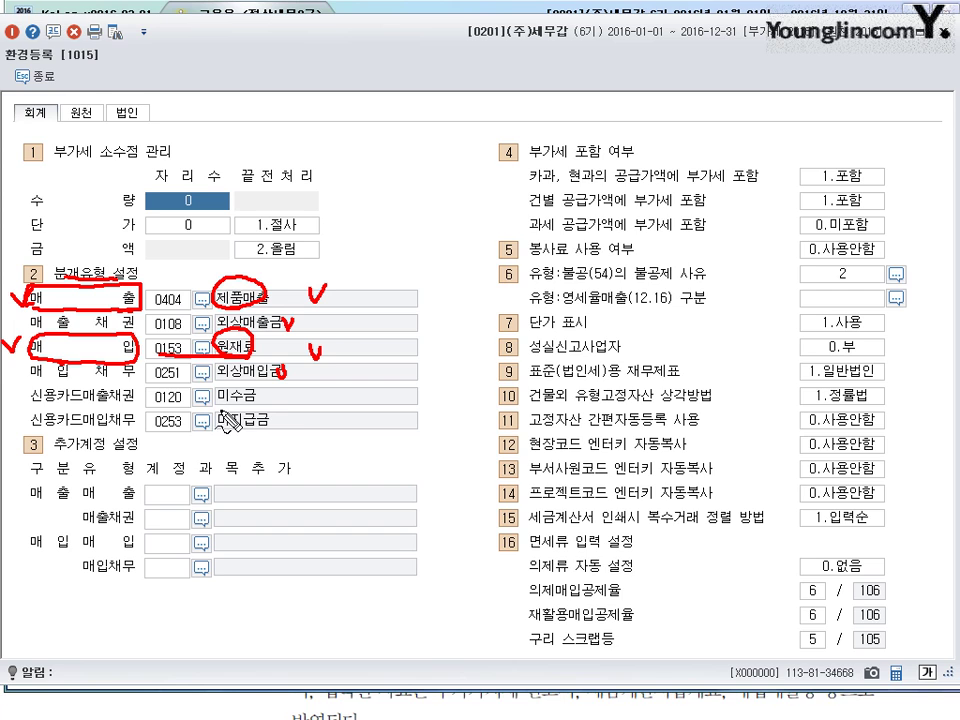
{"action": "left_click_drag", "start_coordinate": [258, 390], "coordinate": [270, 402]}
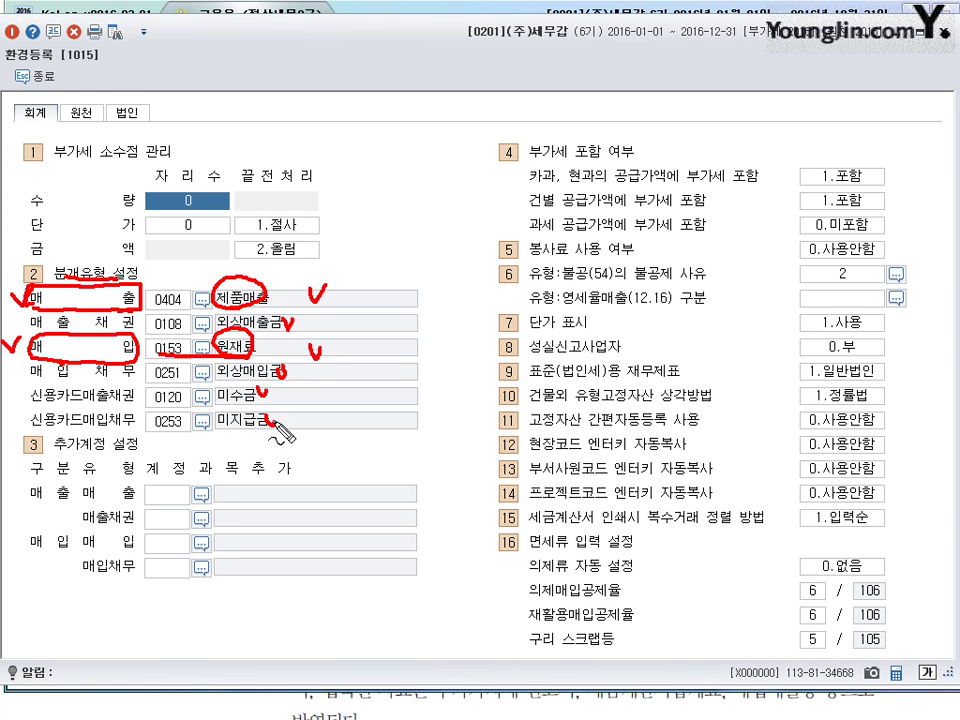
{"action": "left_click_drag", "start_coordinate": [262, 412], "coordinate": [276, 409]}
Step: Examine the 부가세 포함 여부 settings for 카과, 현과 and 건별 supply amounts, including their 1.포함 option
{"action": "left_click_drag", "start_coordinate": [530, 184], "coordinate": [603, 185]}
{"action": "left_click_drag", "start_coordinate": [530, 208], "coordinate": [556, 209]}
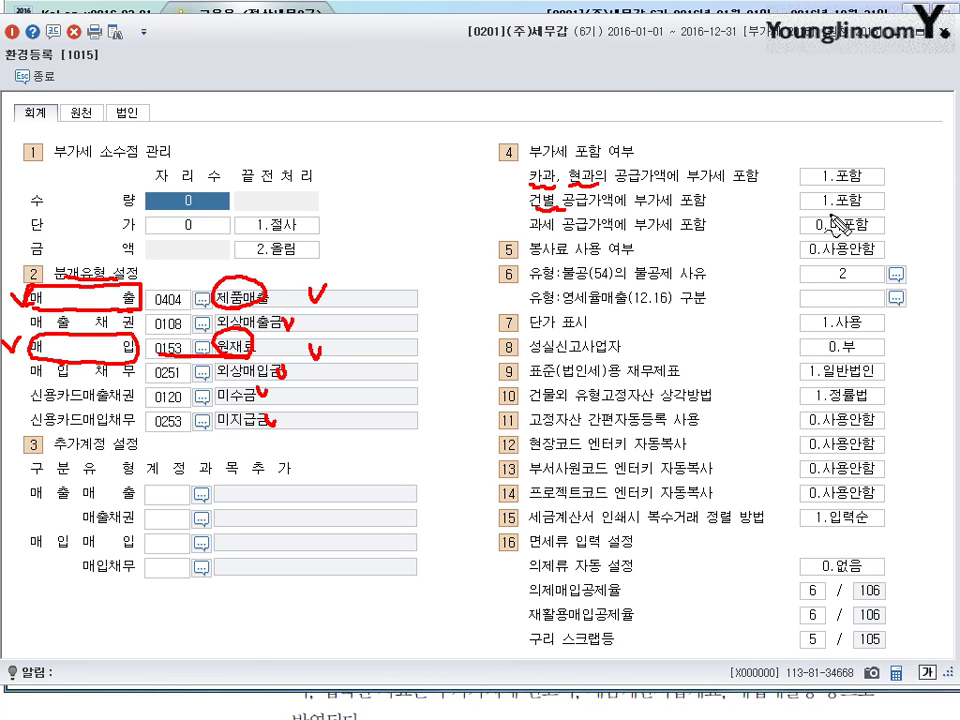
{"action": "left_click_drag", "start_coordinate": [727, 176], "coordinate": [737, 200]}
{"action": "mouse_move", "coordinate": [718, 206]}
{"action": "left_mouse_down"}
{"action": "mouse_move", "coordinate": [745, 186]}
{"action": "mouse_move", "coordinate": [770, 200]}
{"action": "left_mouse_up"}
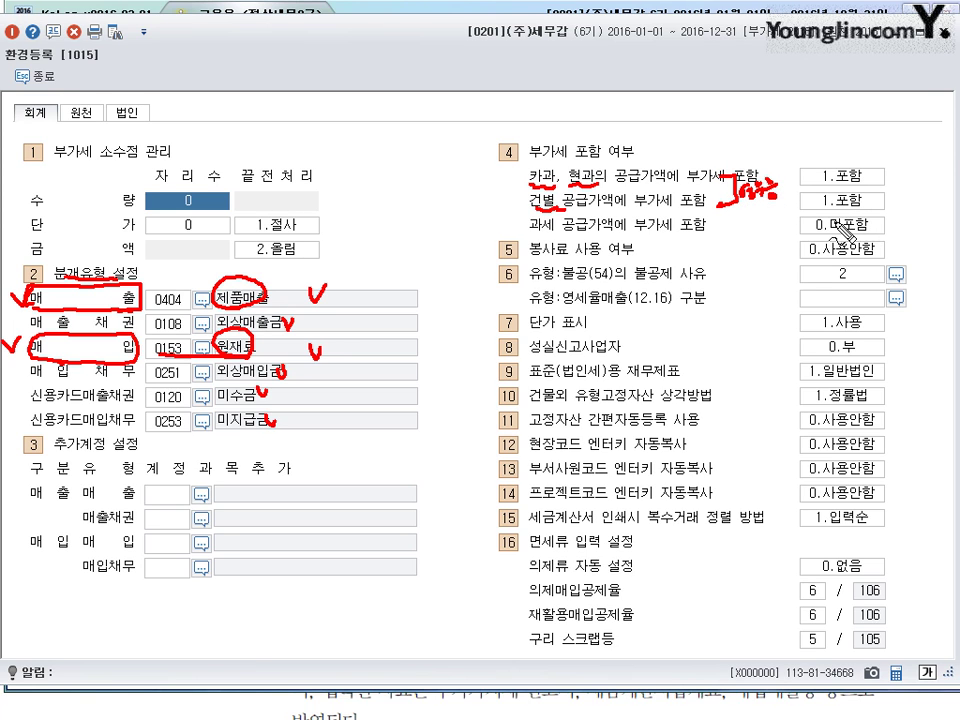
{"action": "left_click", "coordinate": [822, 213]}
{"action": "mouse_move", "coordinate": [815, 196]}
{"action": "left_mouse_down"}
{"action": "mouse_move", "coordinate": [810, 178]}
{"action": "mouse_move", "coordinate": [845, 162]}
{"action": "mouse_move", "coordinate": [874, 186]}
{"action": "mouse_move", "coordinate": [862, 194]}
{"action": "left_mouse_up"}
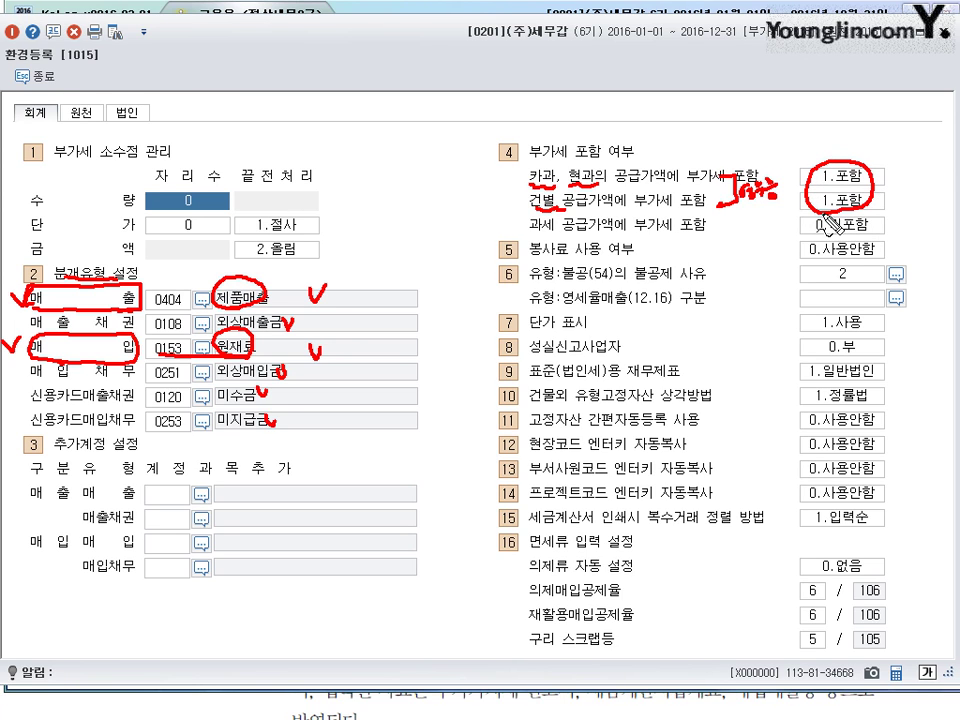
{"action": "left_click_drag", "start_coordinate": [806, 228], "coordinate": [819, 222]}
{"action": "key", "text": "ctrl+z"}
{"action": "mouse_move", "coordinate": [542, 158]}
{"action": "left_mouse_down"}
{"action": "mouse_move", "coordinate": [548, 192]}
{"action": "mouse_move", "coordinate": [532, 210]}
{"action": "mouse_move", "coordinate": [552, 205]}
{"action": "left_mouse_up"}
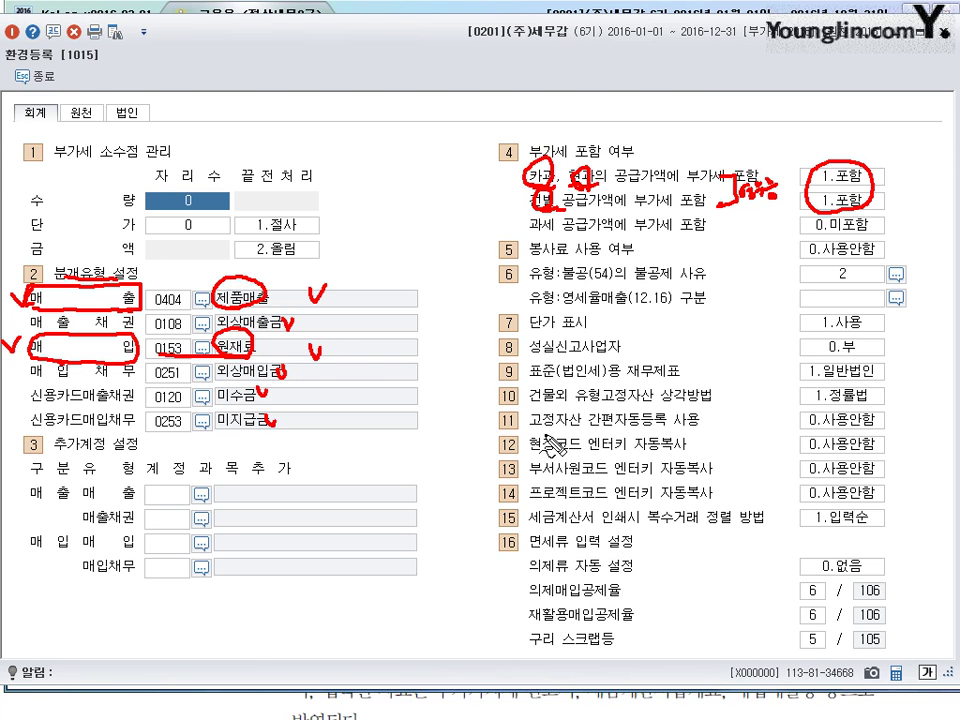
Step: Examine setting 11, 고정자산 간편자동등록 사용, in 환경등록
{"action": "left_click_drag", "start_coordinate": [608, 433], "coordinate": [690, 431]}
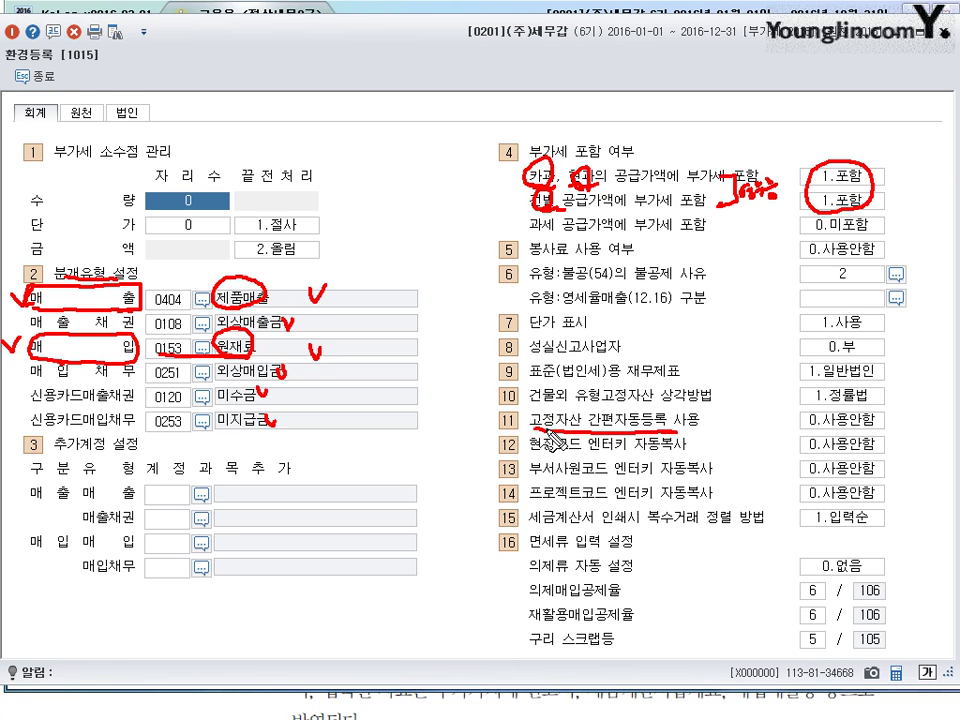
{"action": "left_click_drag", "start_coordinate": [558, 433], "coordinate": [550, 408]}
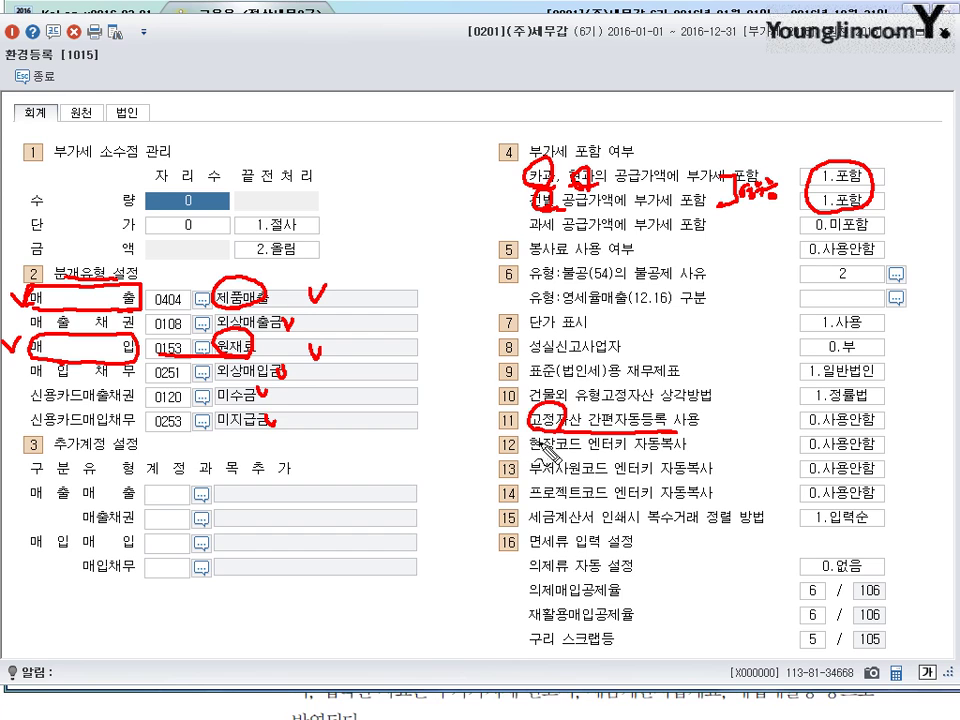
{"action": "left_click_drag", "start_coordinate": [566, 408], "coordinate": [542, 422]}
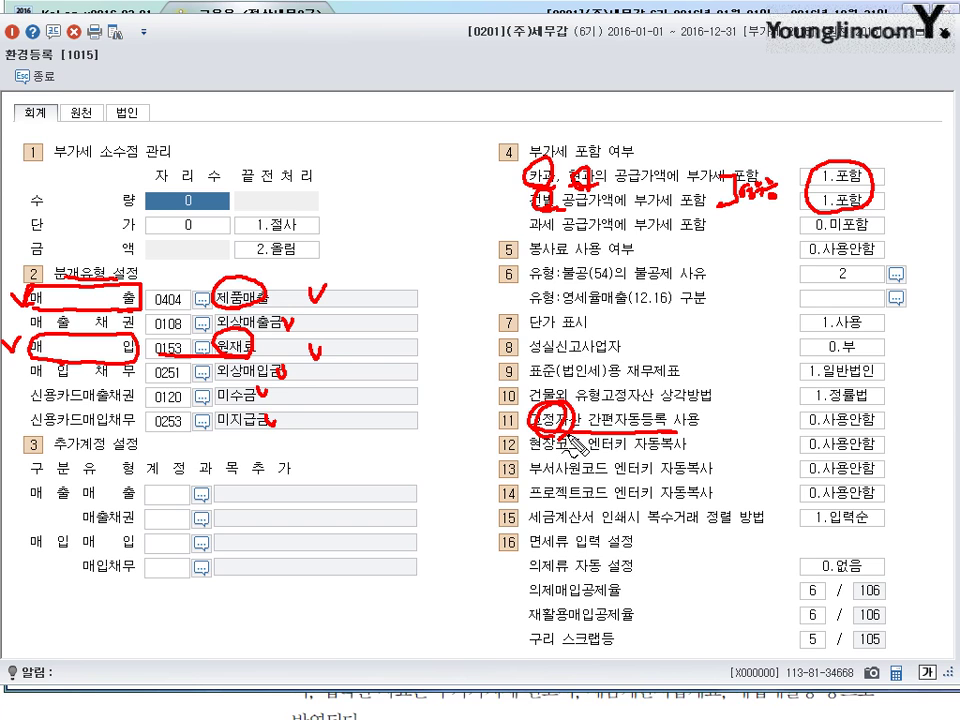
{"action": "key", "text": "Escape"}
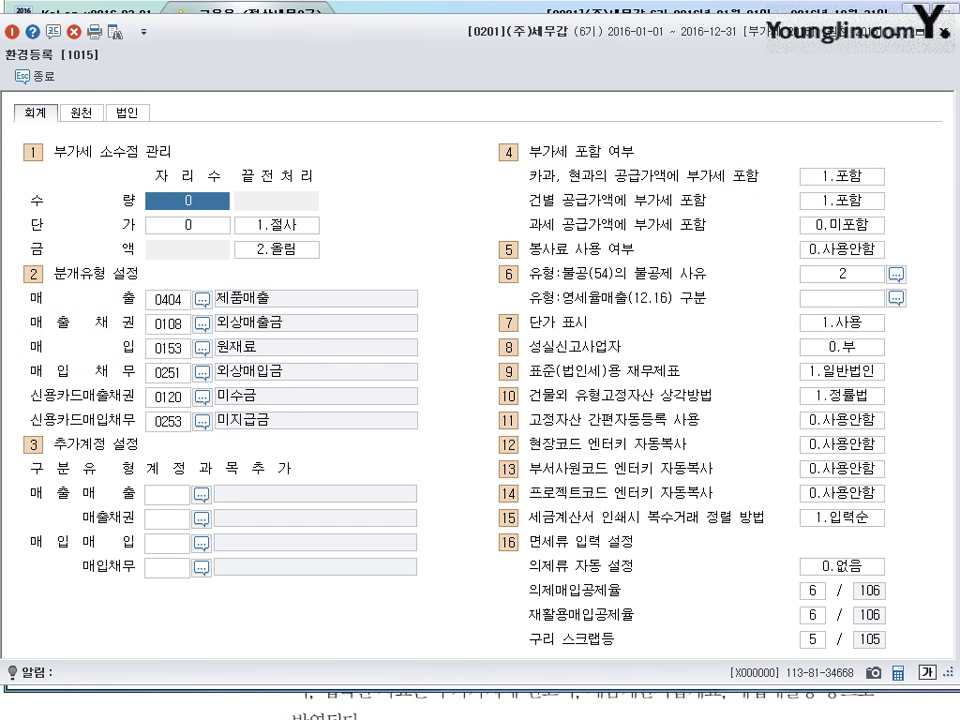
{"action": "key", "text": "Escape"}
{"action": "left_click_drag", "start_coordinate": [532, 429], "coordinate": [668, 428]}
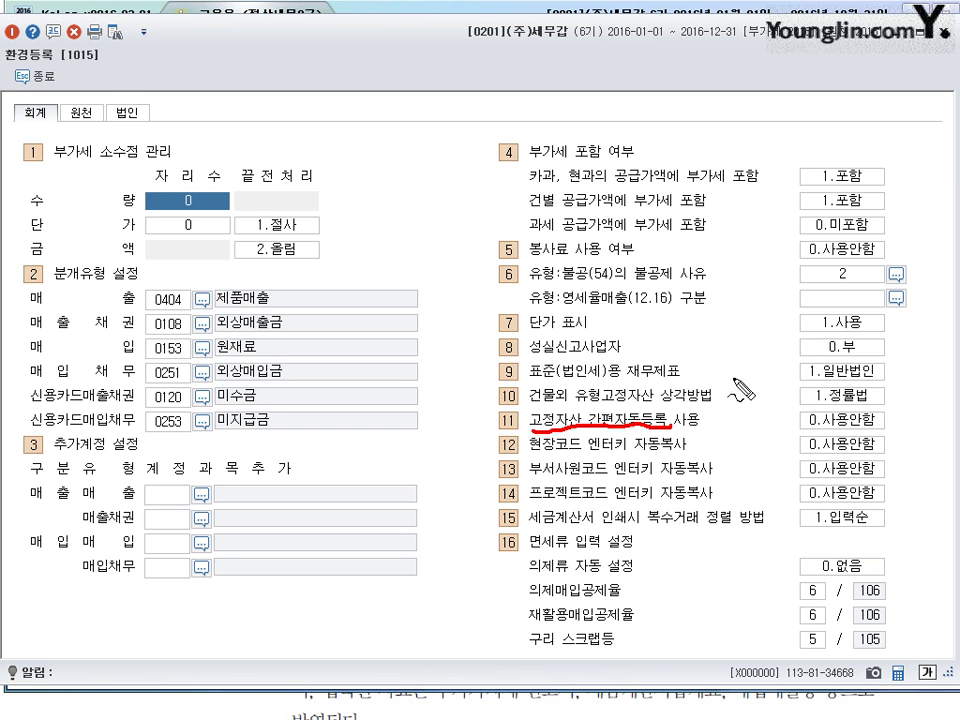
{"action": "key", "text": "Escape"}
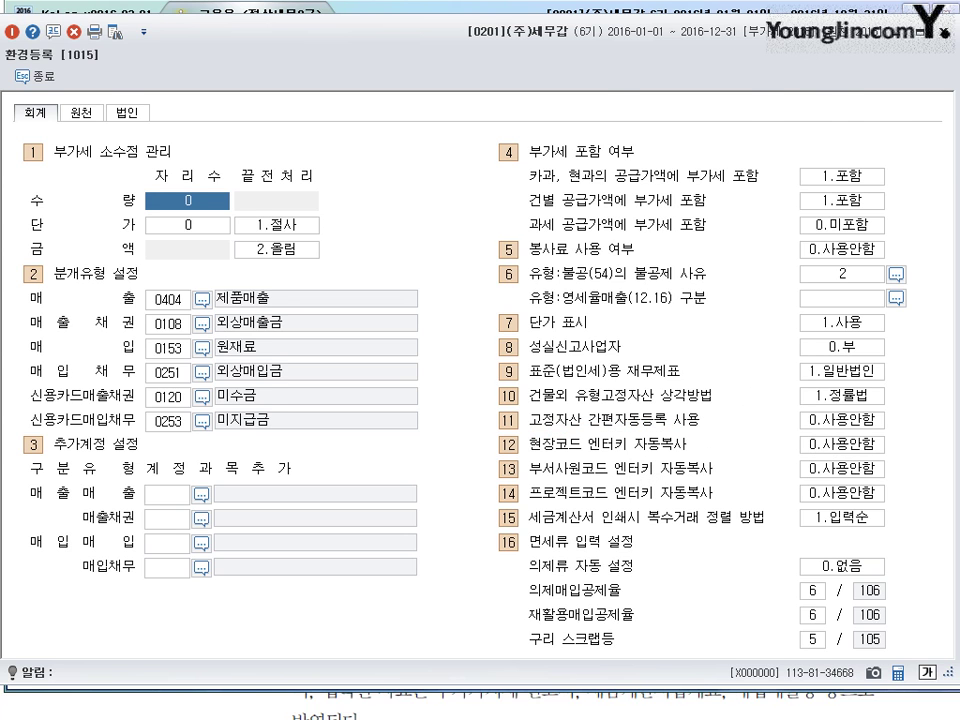
Step: Leave 환경등록 to view the fixed asset registration window's 기본등록사항 fields, and close that window
{"action": "key", "text": "Escape"}
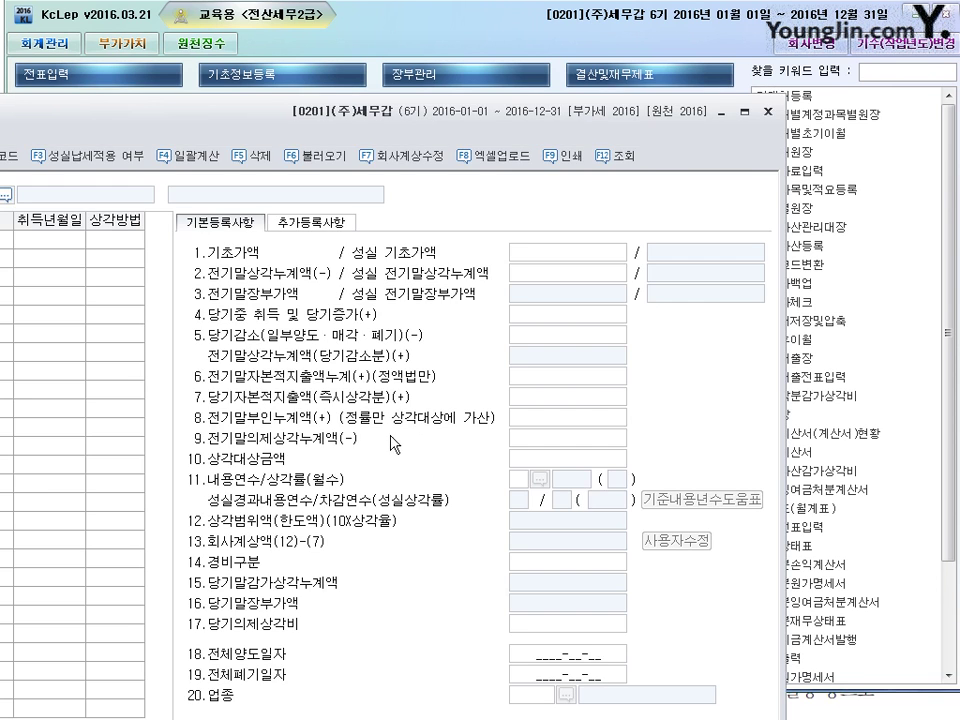
{"action": "left_click_drag", "start_coordinate": [404, 128], "coordinate": [564, 115]}
{"action": "left_click", "coordinate": [926, 97]}
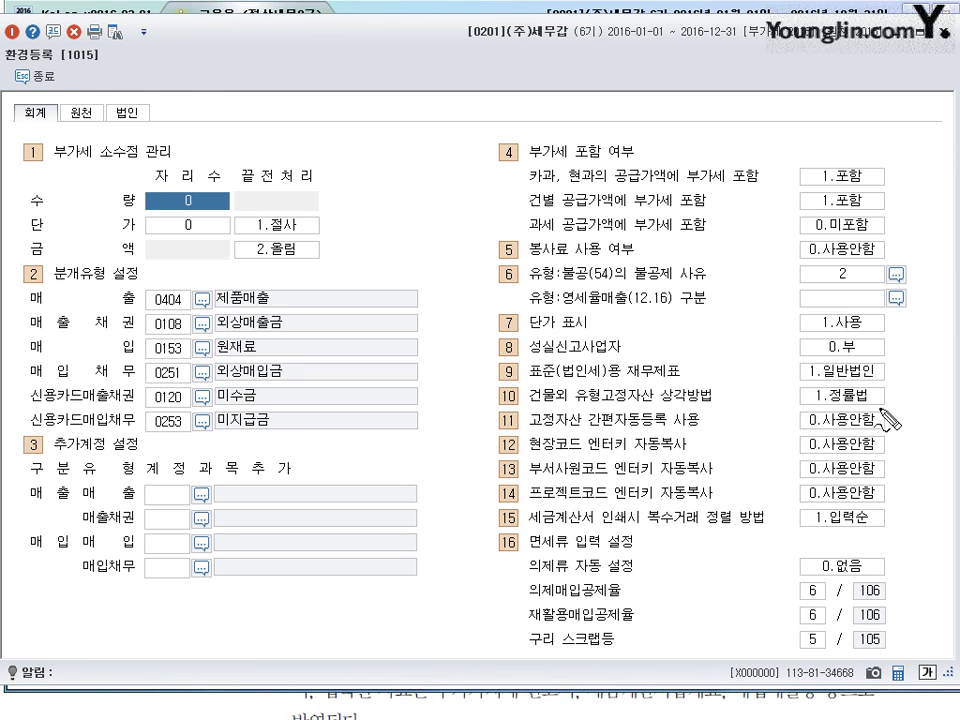
Step: Check the 0.사용안함 choice for 고정자산 간편자동등록 사용 and close 환경등록
{"action": "left_click", "coordinate": [812, 420]}
{"action": "mouse_move", "coordinate": [812, 420]}
{"action": "left_mouse_down"}
{"action": "mouse_move", "coordinate": [883, 430]}
{"action": "mouse_move", "coordinate": [843, 438]}
{"action": "left_mouse_up"}
{"action": "key", "text": "Escape"}
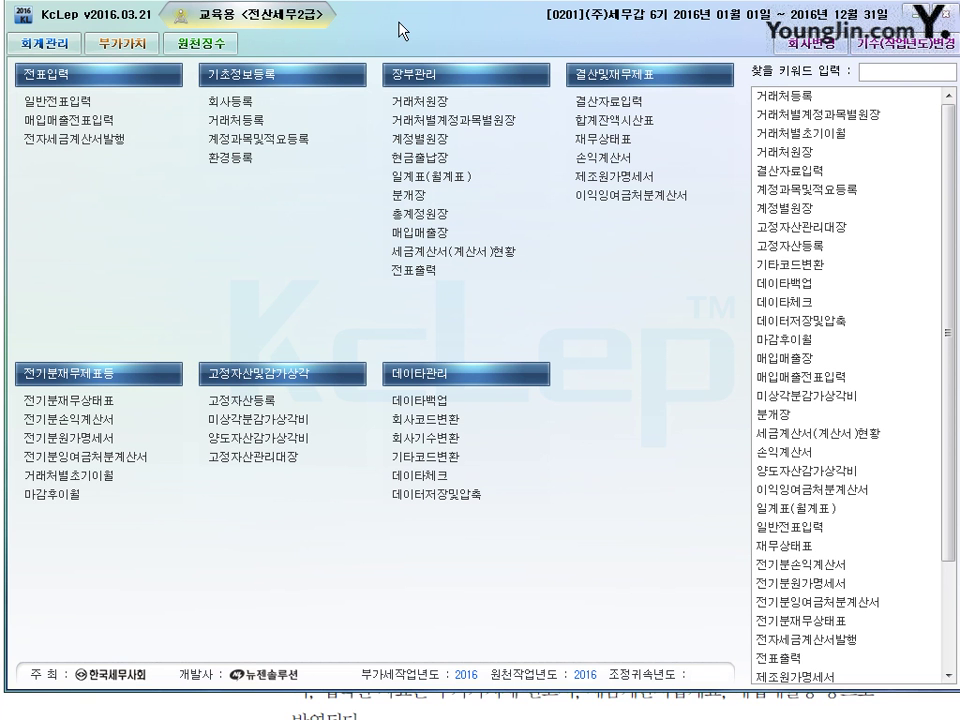
Step: Switch to the textbook document and find 매출거래 유형 in Section 01, 거래 유형별 특성
{"action": "key", "text": "alt+Tab"}
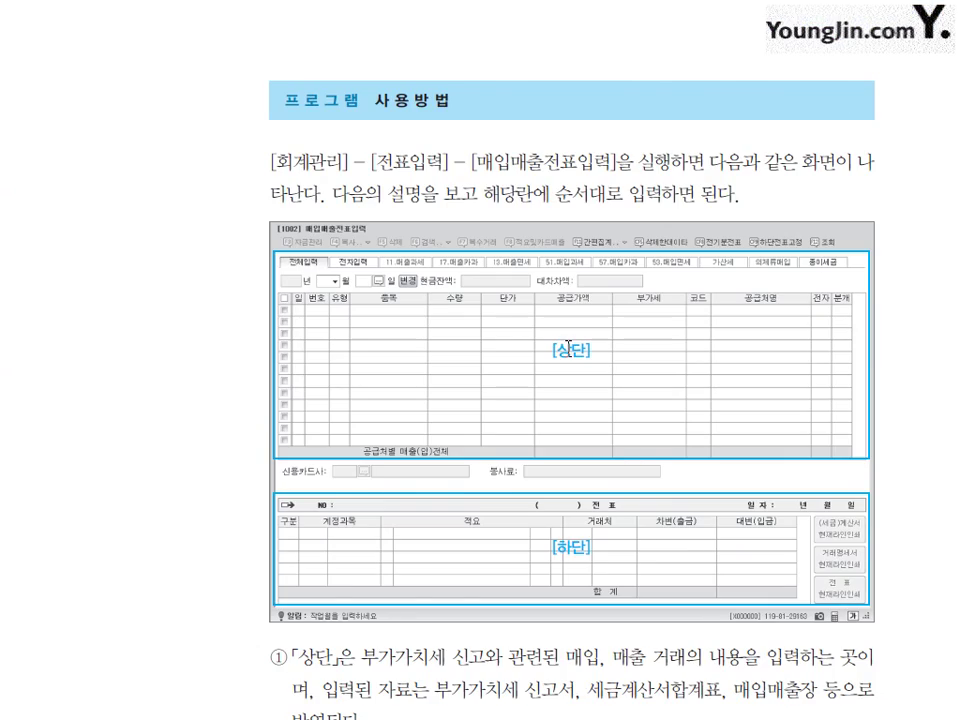
{"action": "scroll", "coordinate": [568, 348], "scroll_direction": "down", "scroll_amount": 20}
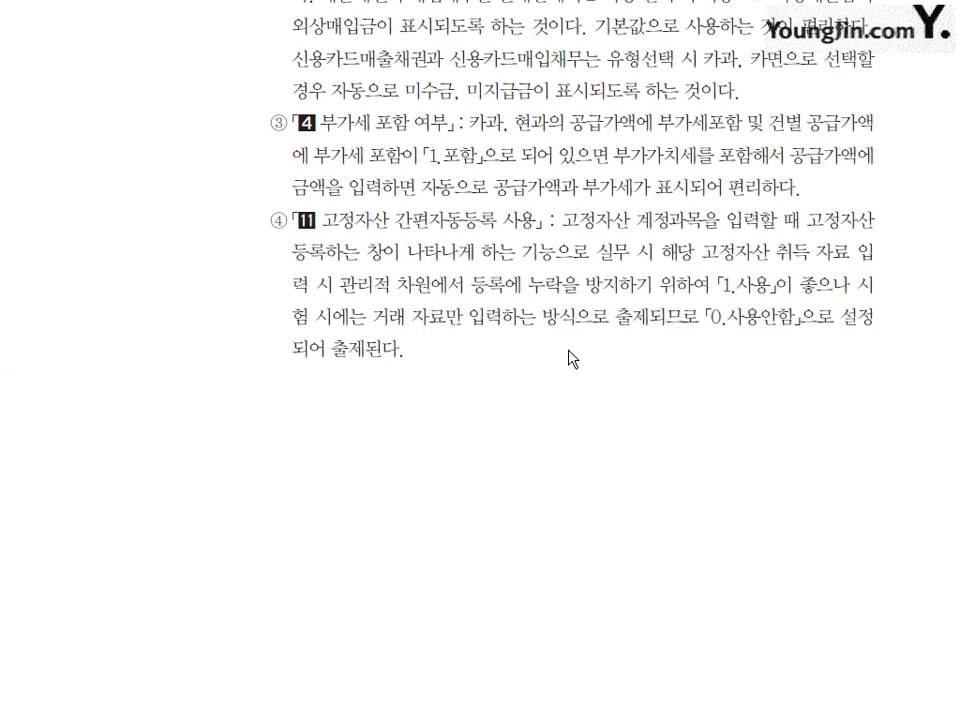
{"action": "scroll", "coordinate": [570, 356], "scroll_direction": "down", "scroll_amount": 10}
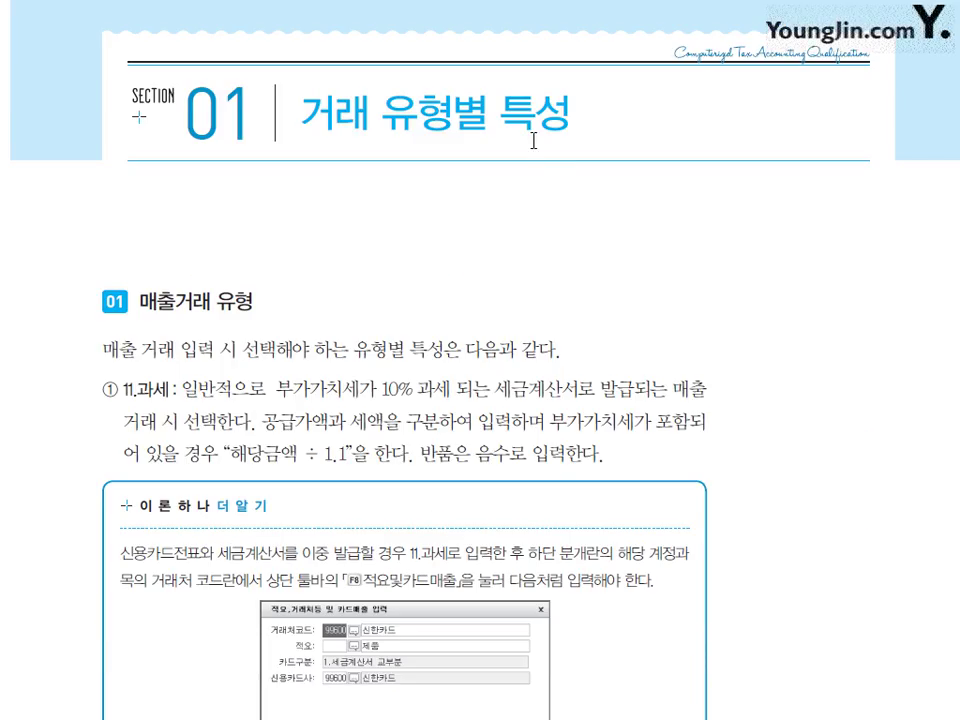
{"action": "scroll", "coordinate": [456, 199], "scroll_direction": "down", "scroll_amount": 3}
{"action": "scroll", "coordinate": [439, 154], "scroll_direction": "up", "scroll_amount": 1}
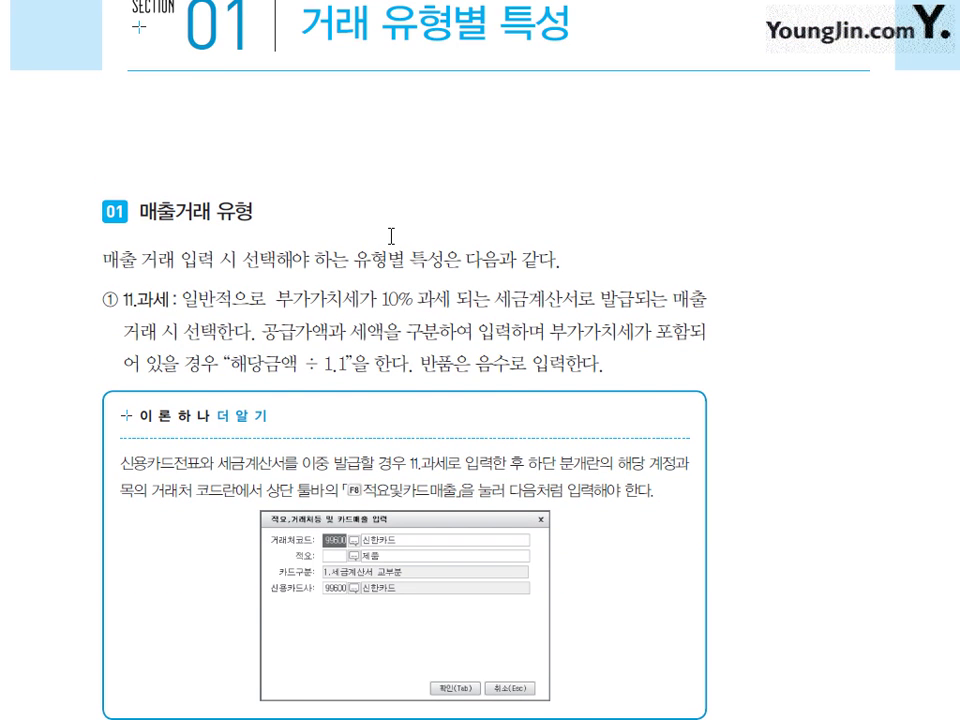
{"action": "scroll", "coordinate": [390, 231], "scroll_direction": "down", "scroll_amount": 1}
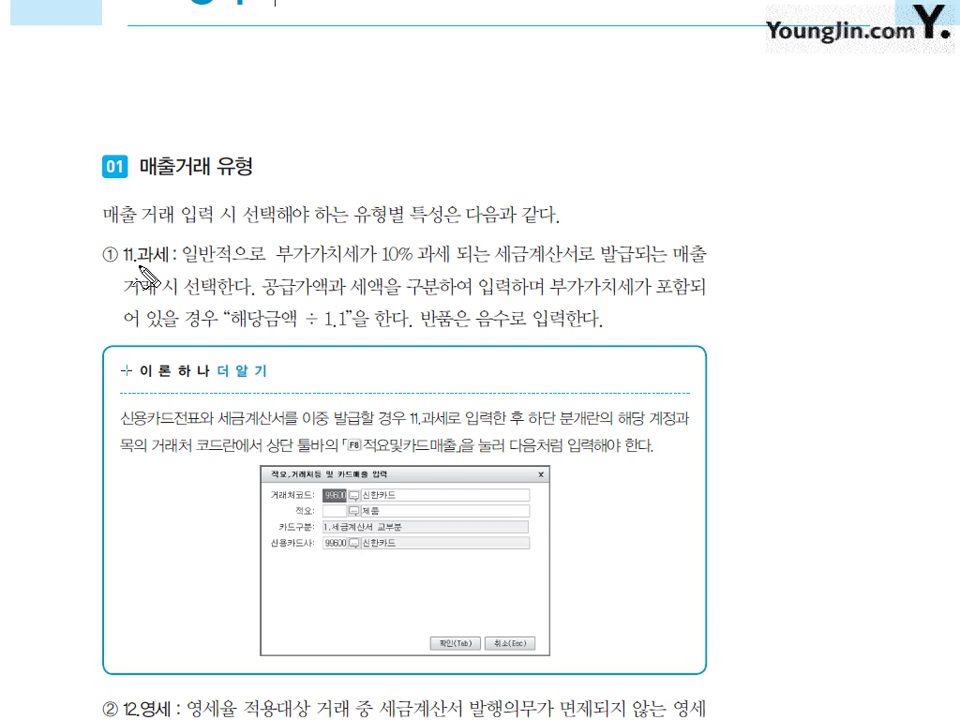
Step: Study the textbook's 11.과세 sales type, covering 세금계산서 issuance and dividing VAT-inclusive amounts by 1.1
{"action": "mouse_move", "coordinate": [136, 181]}
{"action": "left_mouse_down"}
{"action": "mouse_move", "coordinate": [172, 180]}
{"action": "mouse_move", "coordinate": [168, 187]}
{"action": "left_mouse_up"}
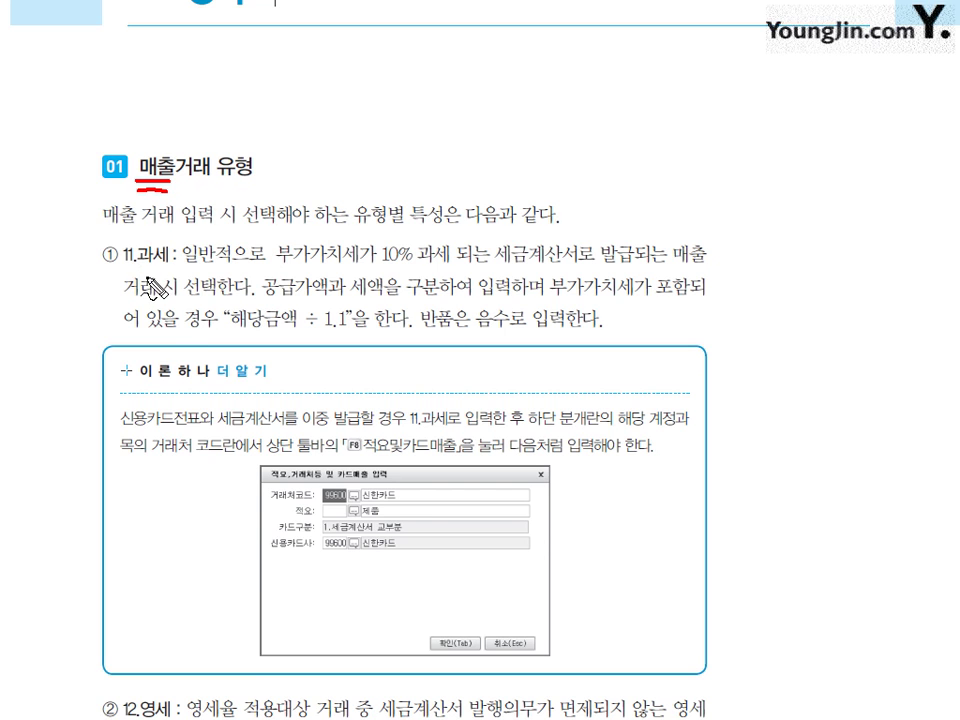
{"action": "left_click_drag", "start_coordinate": [119, 267], "coordinate": [161, 267]}
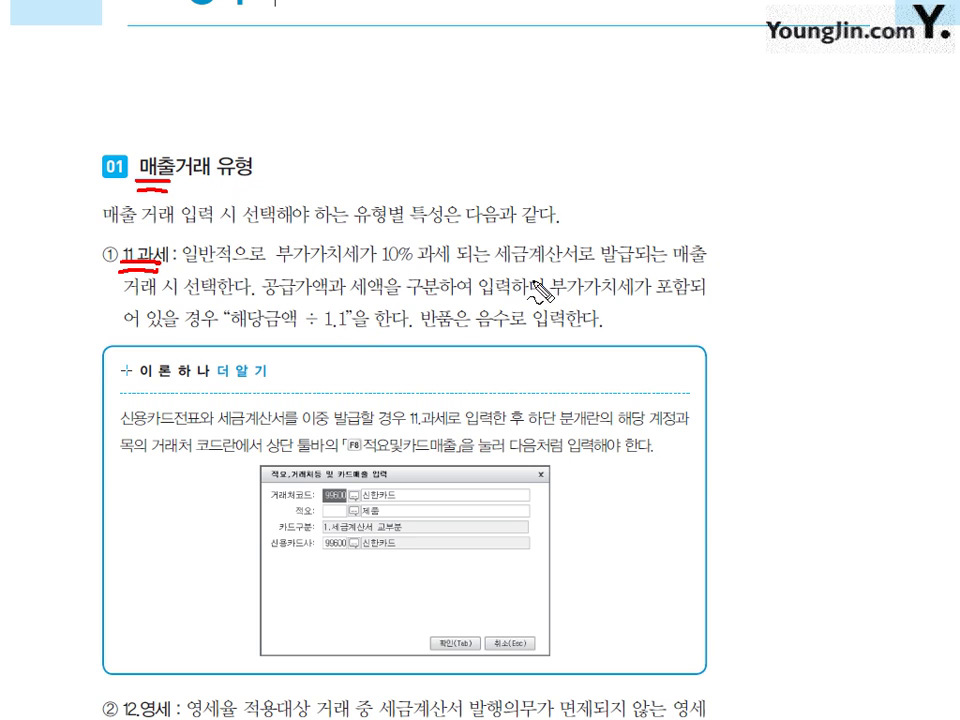
{"action": "left_click_drag", "start_coordinate": [479, 267], "coordinate": [550, 268]}
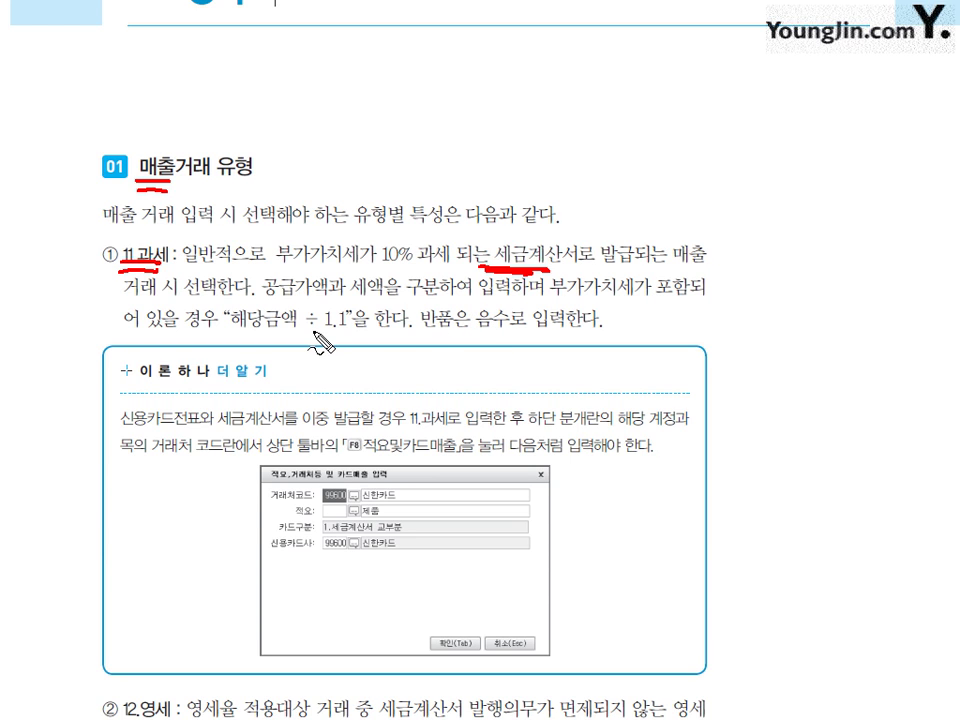
{"action": "mouse_move", "coordinate": [250, 332]}
{"action": "left_mouse_down"}
{"action": "mouse_move", "coordinate": [348, 318]}
{"action": "mouse_move", "coordinate": [338, 303]}
{"action": "left_mouse_up"}
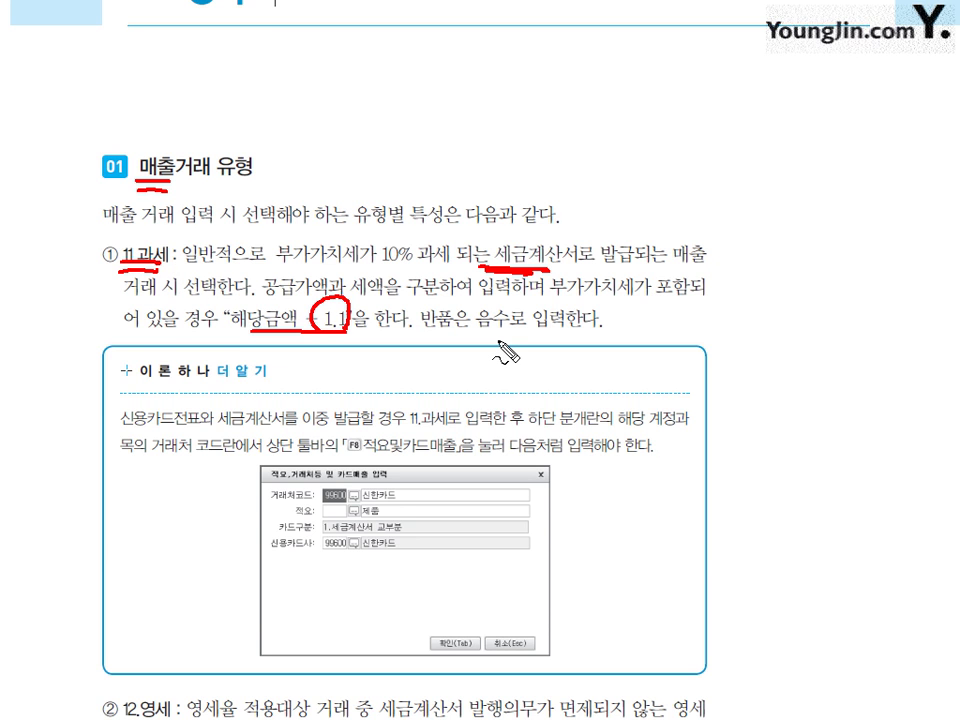
{"action": "key", "text": "Escape"}
Step: Examine the textbook note on entering sales issued with both a credit card slip and a tax invoice
{"action": "scroll", "coordinate": [498, 340], "scroll_direction": "down", "scroll_amount": 3}
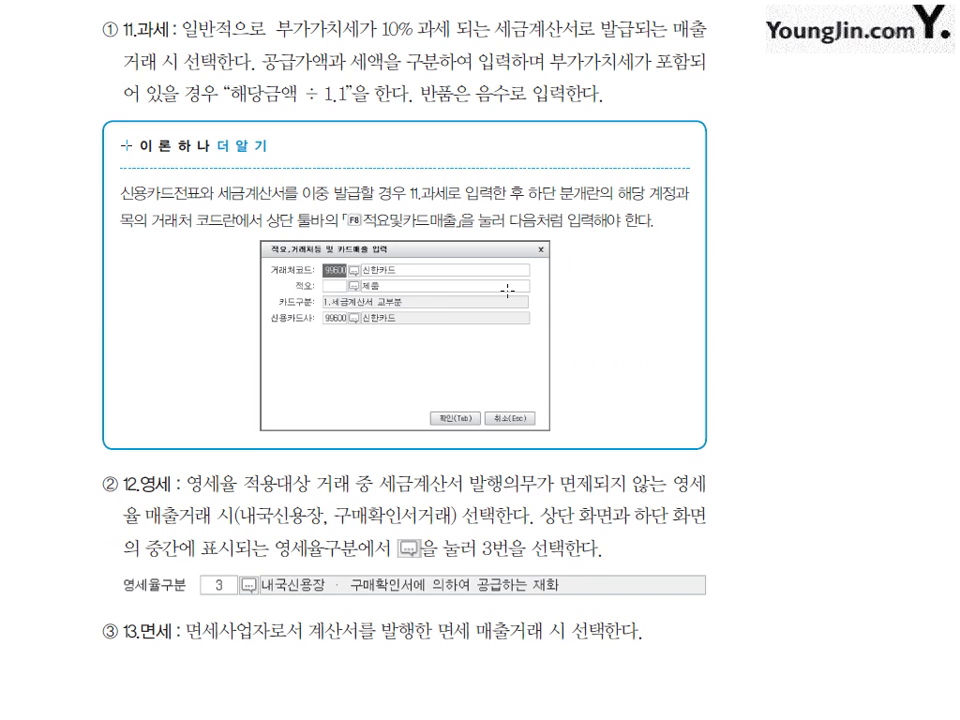
{"action": "key", "text": "ctrl+p"}
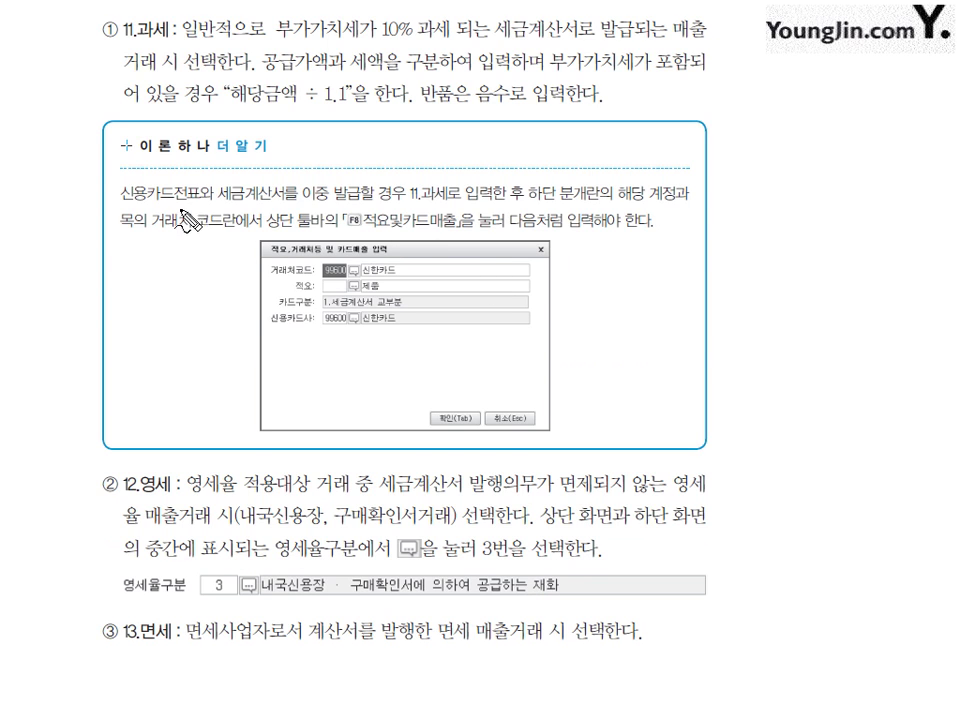